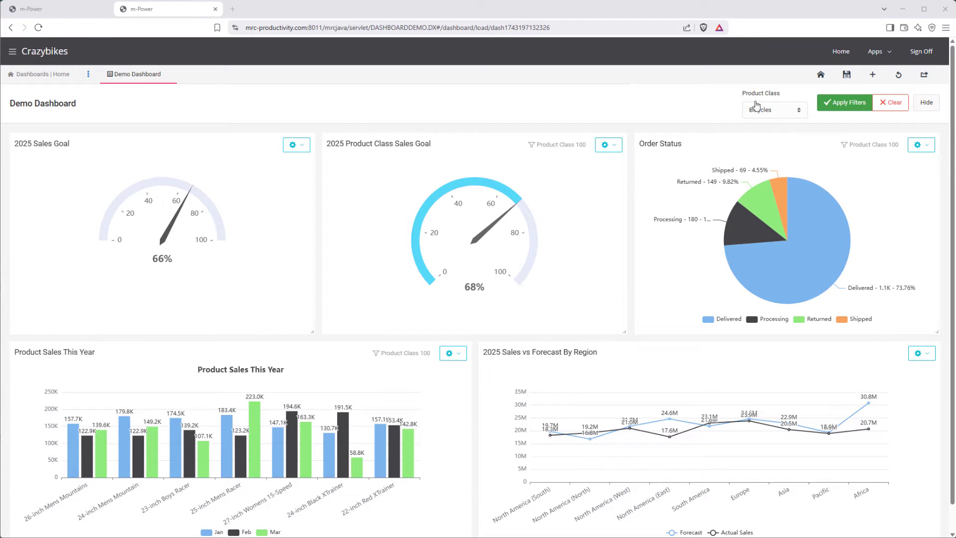
Step: Switch to the m-Power sign-in page and sign in to MySQL (mrc - Website) with the saved username and password
click(56, 8)
click(454, 318)
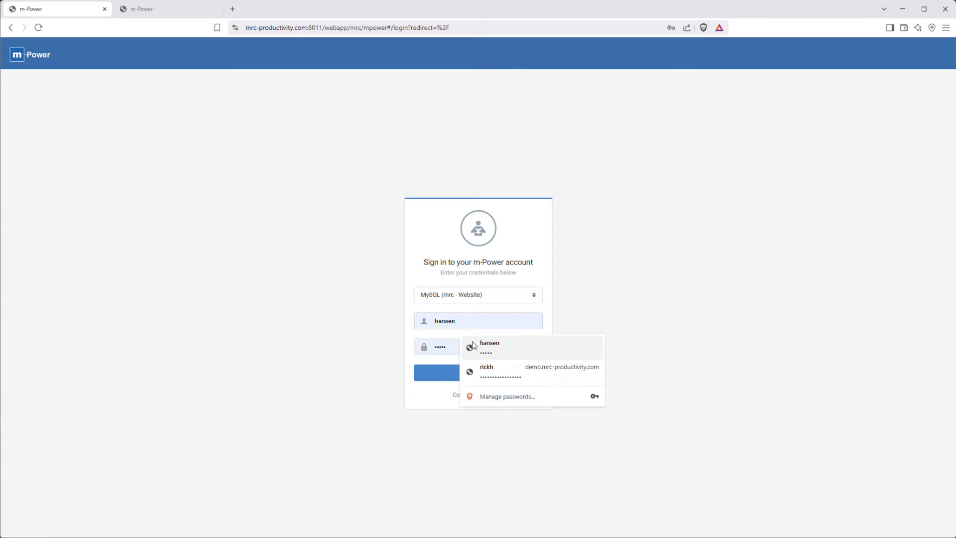
click(474, 344)
click(432, 373)
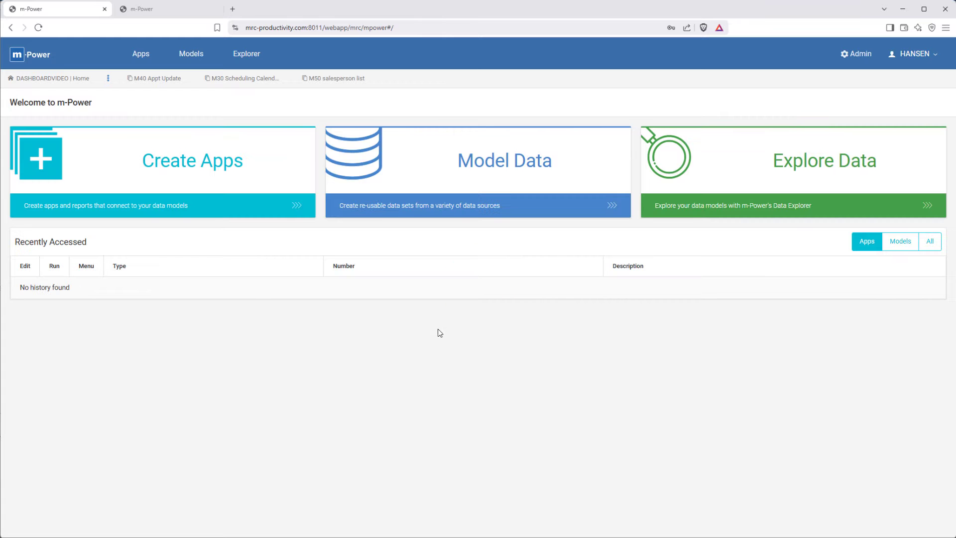
Step: Create a public dashboard named KPI Dashboard in the data explorer and open it
click(244, 58)
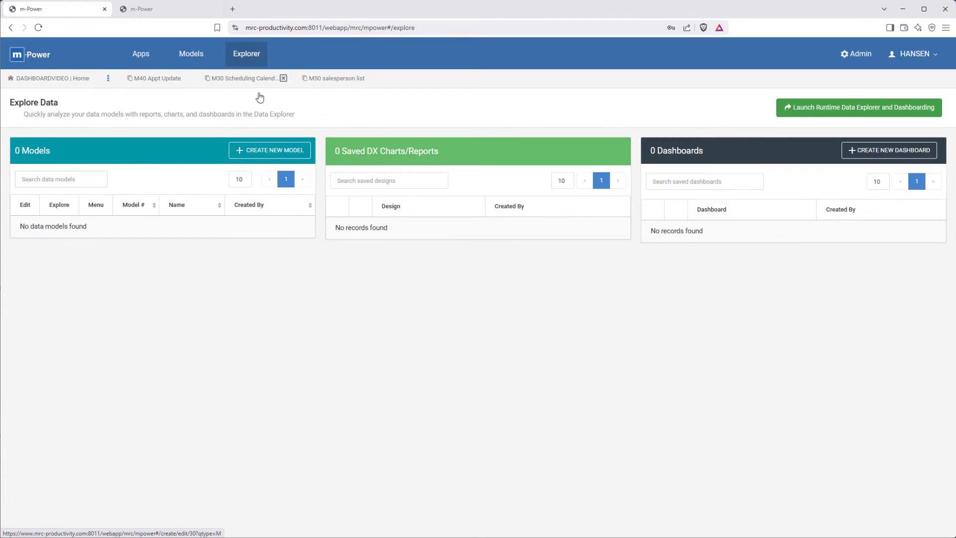
click(884, 155)
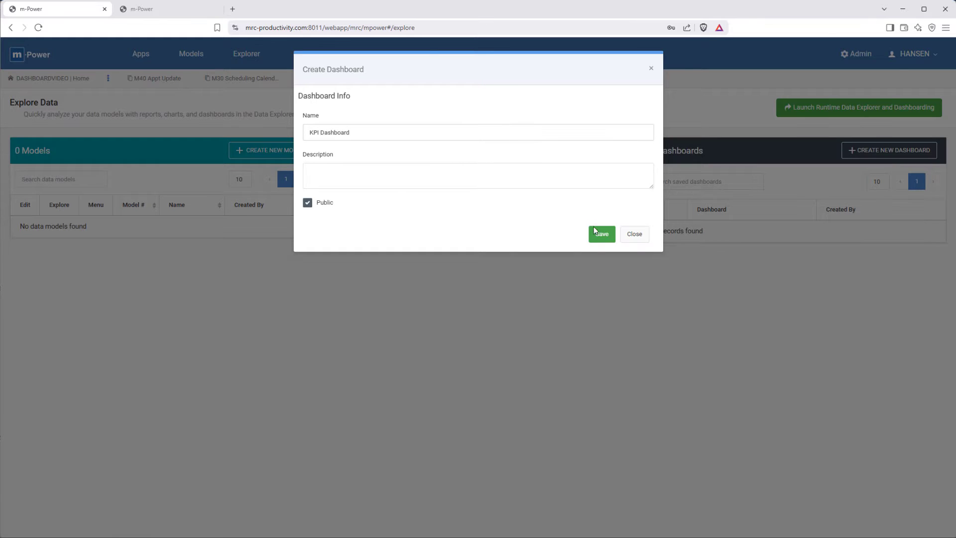
click(601, 233)
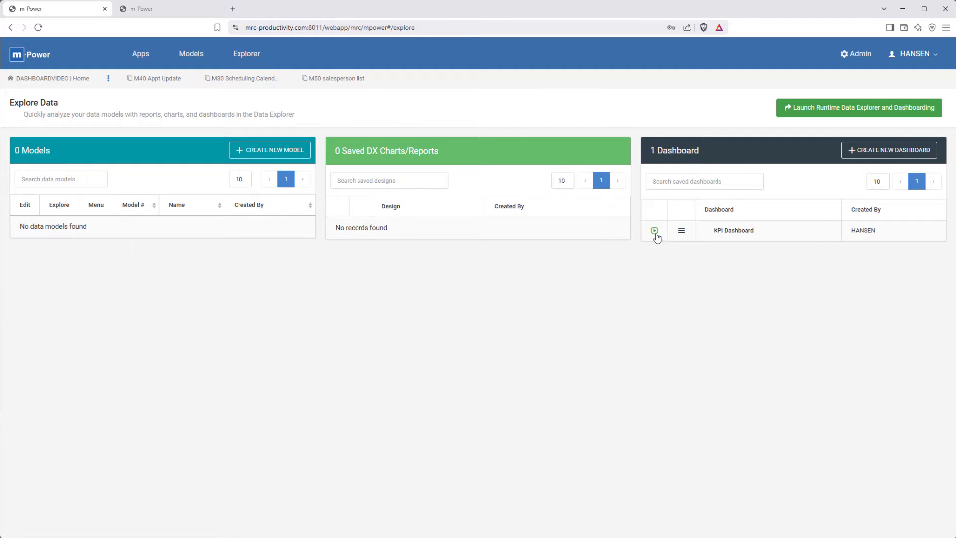
click(654, 232)
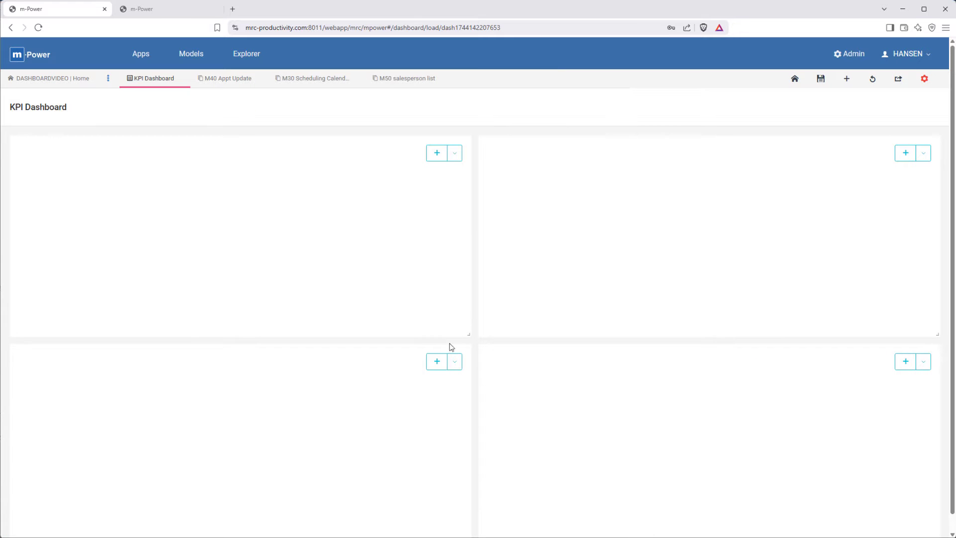
Step: Add a new chart to the dashboard's lower-left tile, using a data model as its data source
click(437, 361)
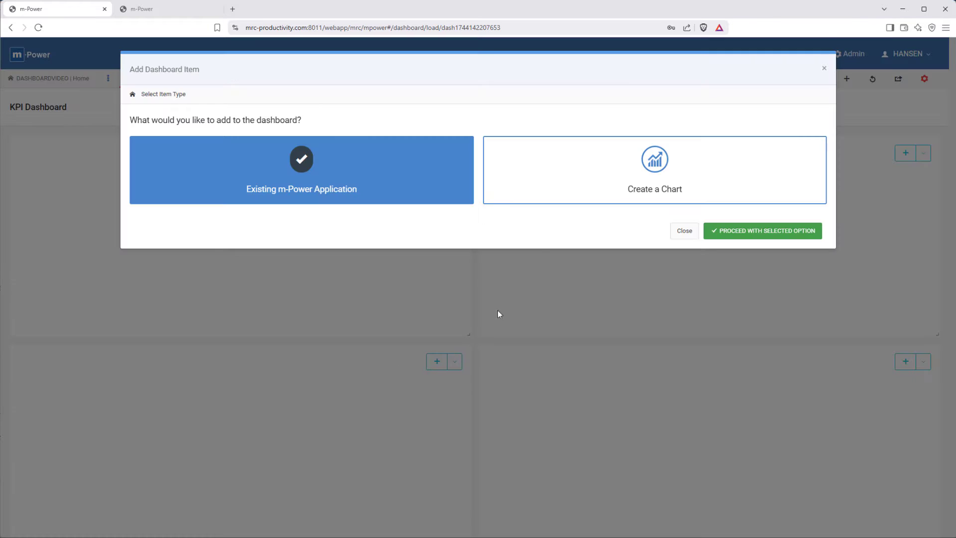
click(570, 191)
click(768, 231)
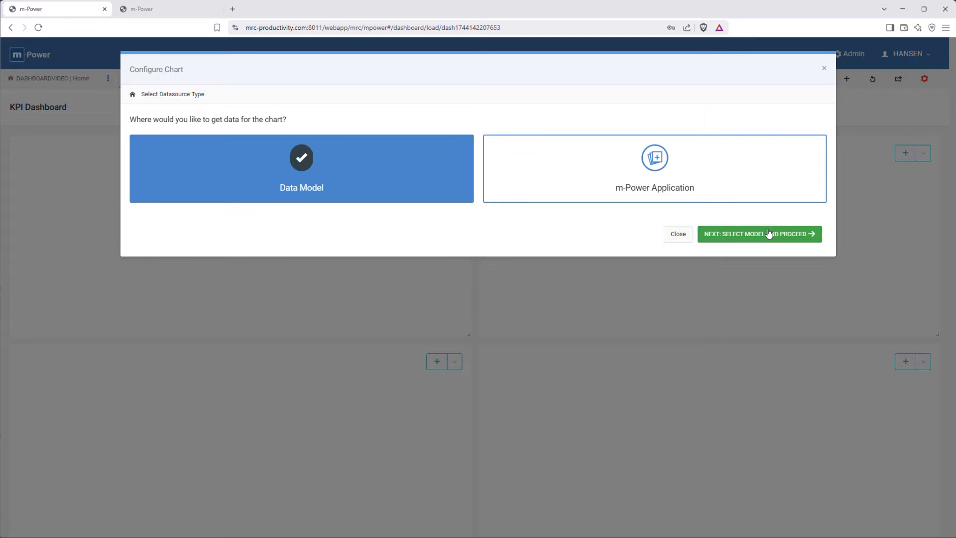
click(732, 238)
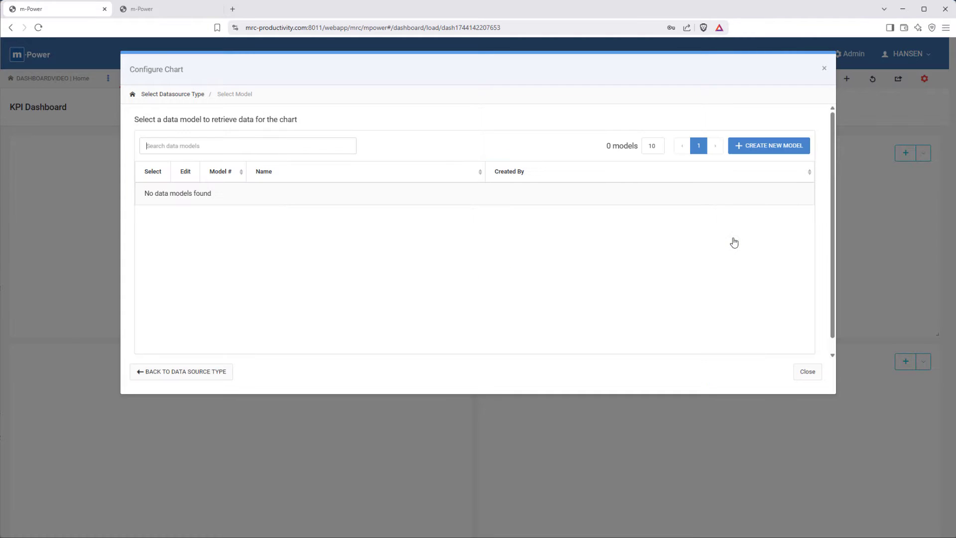
Step: Create a new data model named Product Sales by Month and proceed to its table selection
click(770, 146)
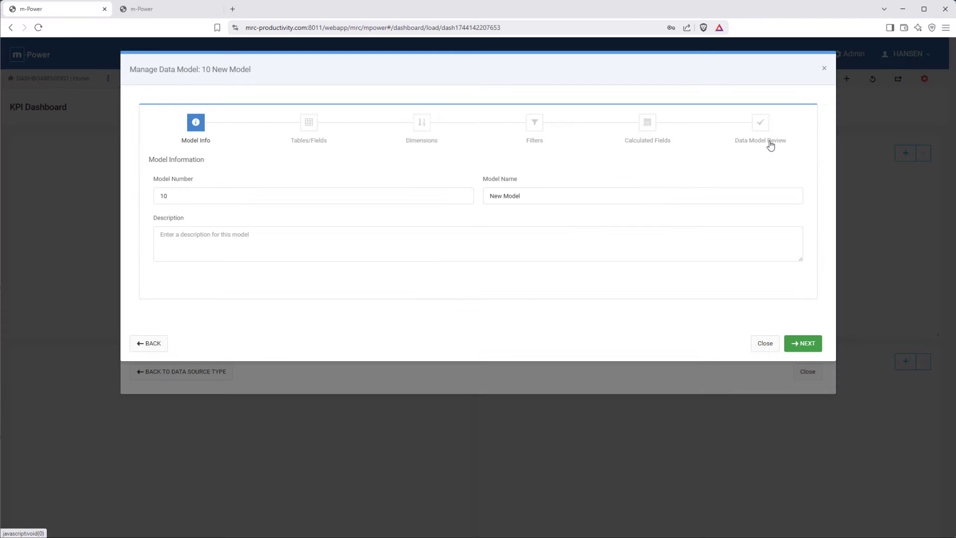
triple_click(653, 194)
text(Product Sales by Month)
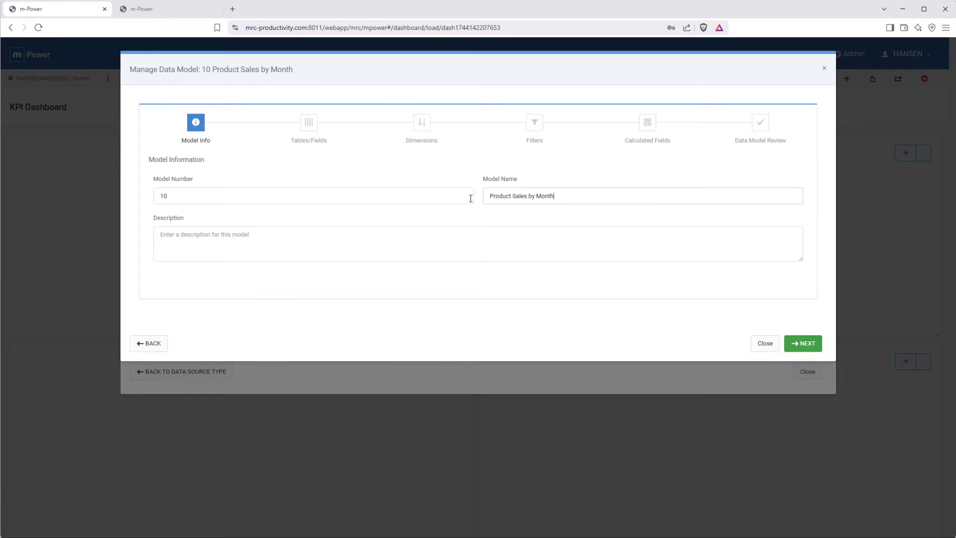
click(796, 348)
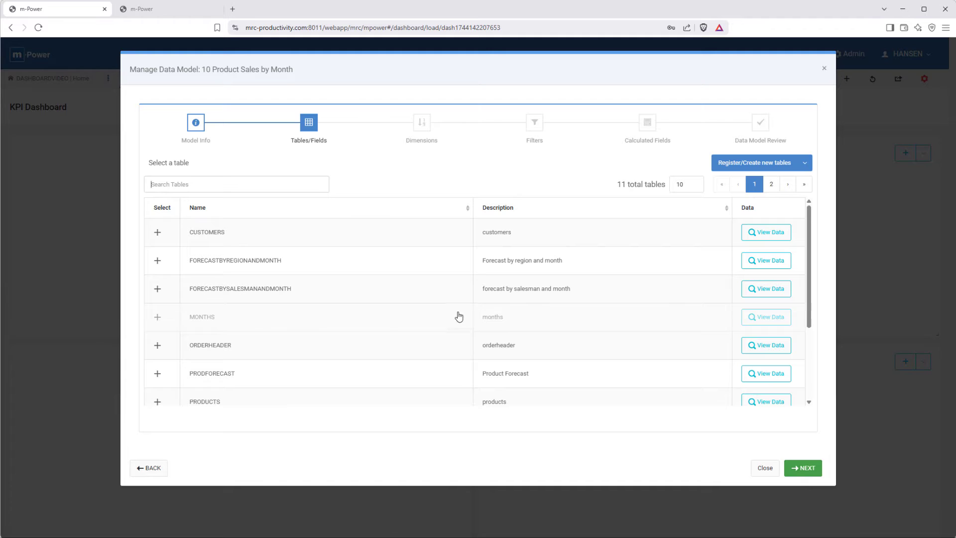
Step: Include Order_Month, Order_Year, Order_Amount, ProdClass and ProdNum from the ORDERHEADER table in the model
click(156, 346)
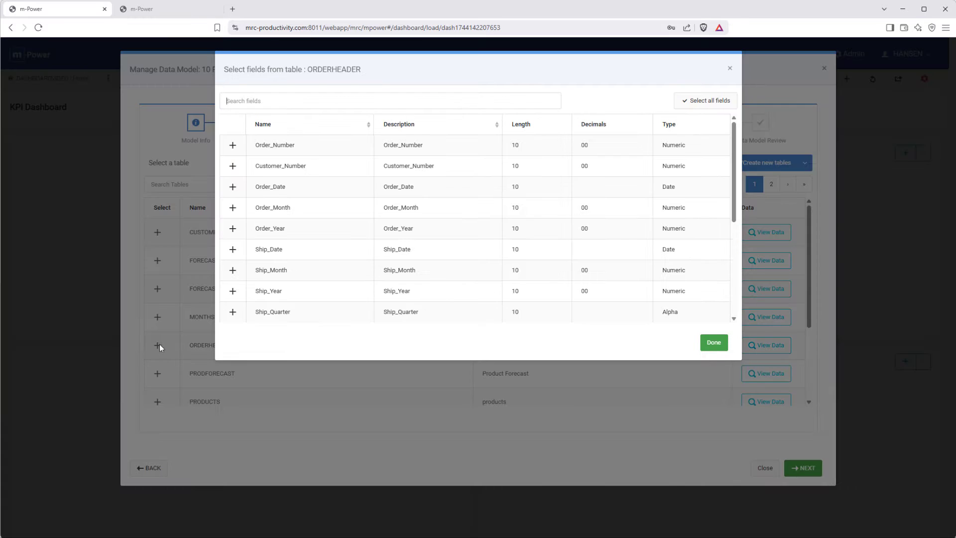
click(233, 208)
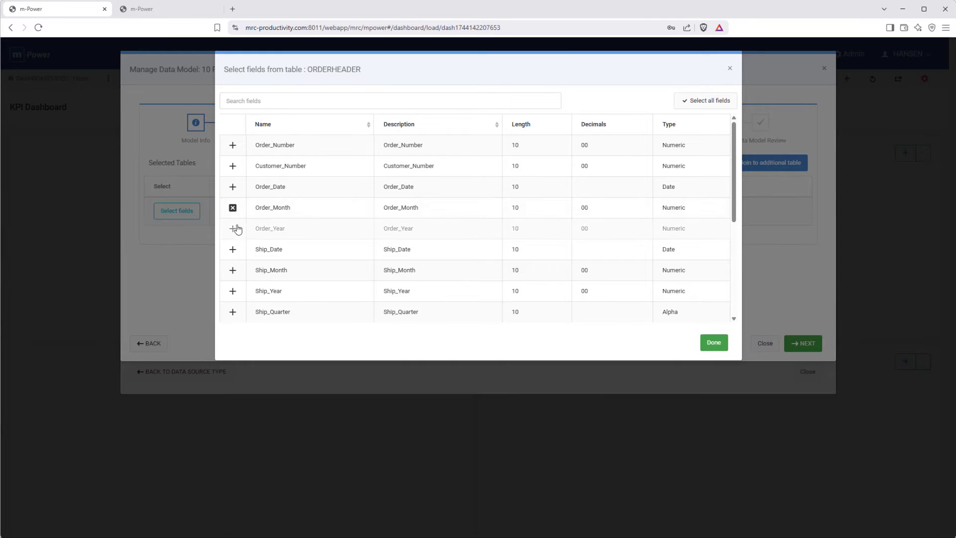
scroll(236, 234, down, 2)
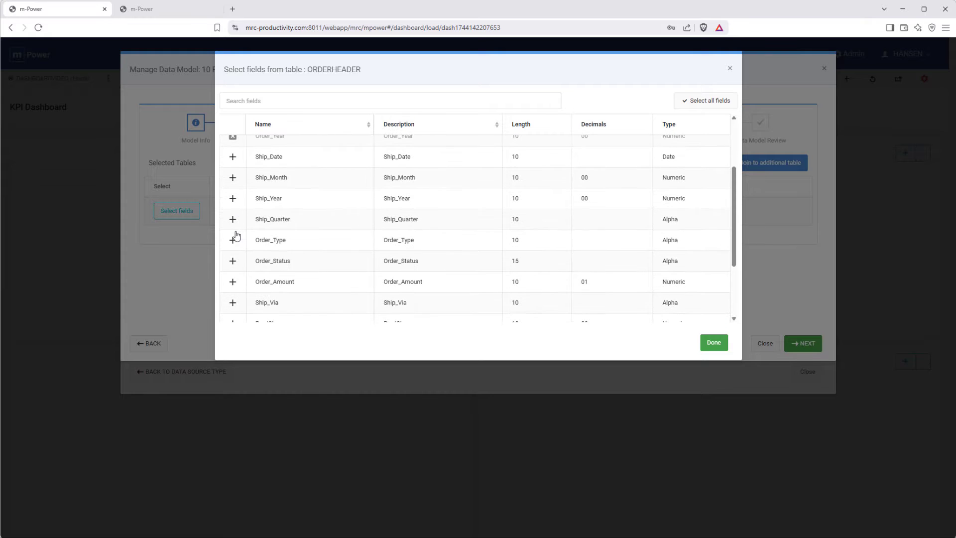
click(233, 281)
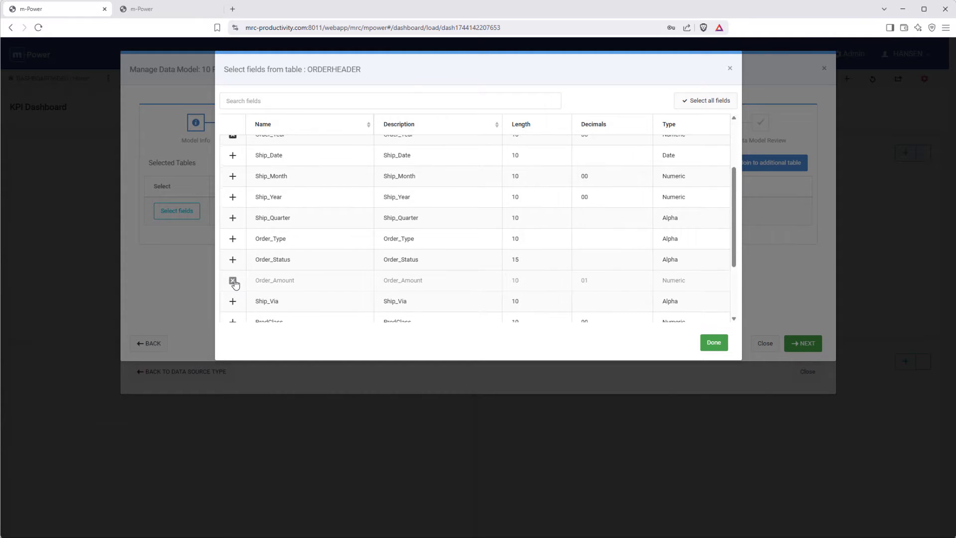
scroll(234, 280, down, 2)
click(233, 230)
click(233, 247)
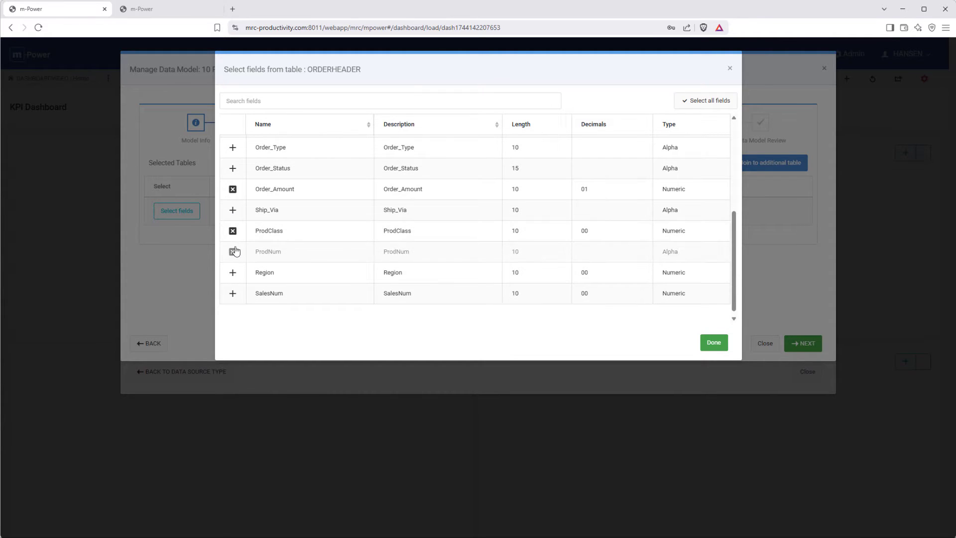
click(713, 344)
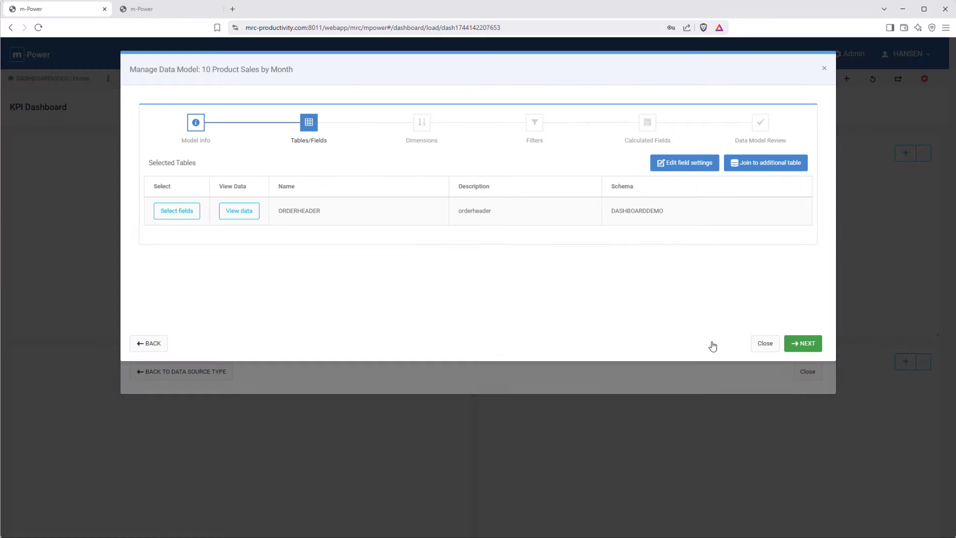
Step: Join the PRODUCTS table on ProdNum only, removing the ProdClass join, and include its Description field
click(758, 168)
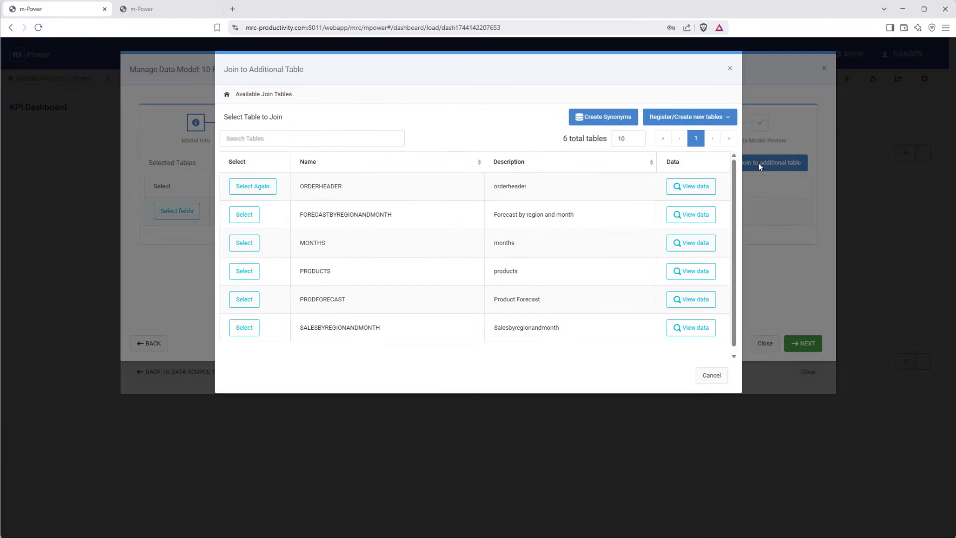
click(243, 271)
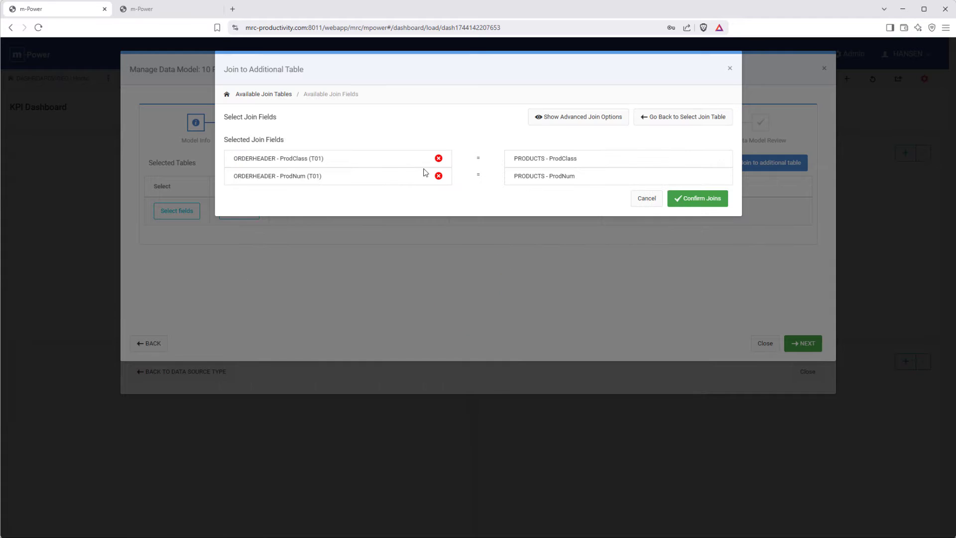
click(438, 158)
click(702, 229)
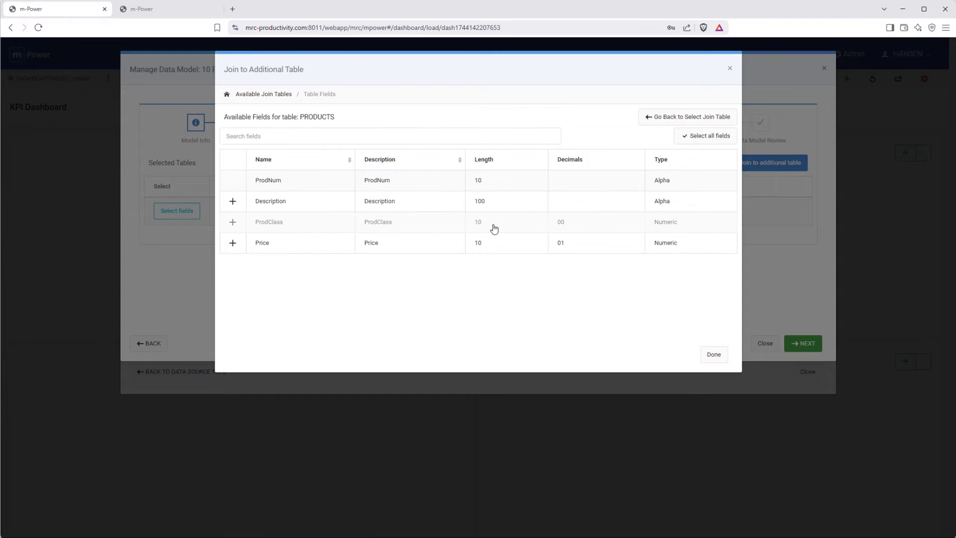
click(240, 203)
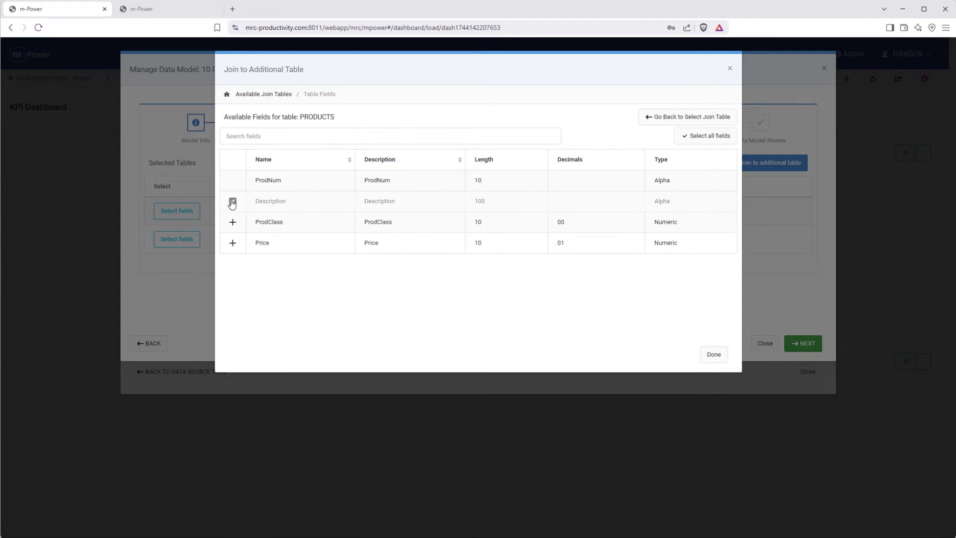
click(712, 355)
Step: Join the MONTHS table with the suggested join, include its Month_Name field, and proceed to the dimensions
click(764, 163)
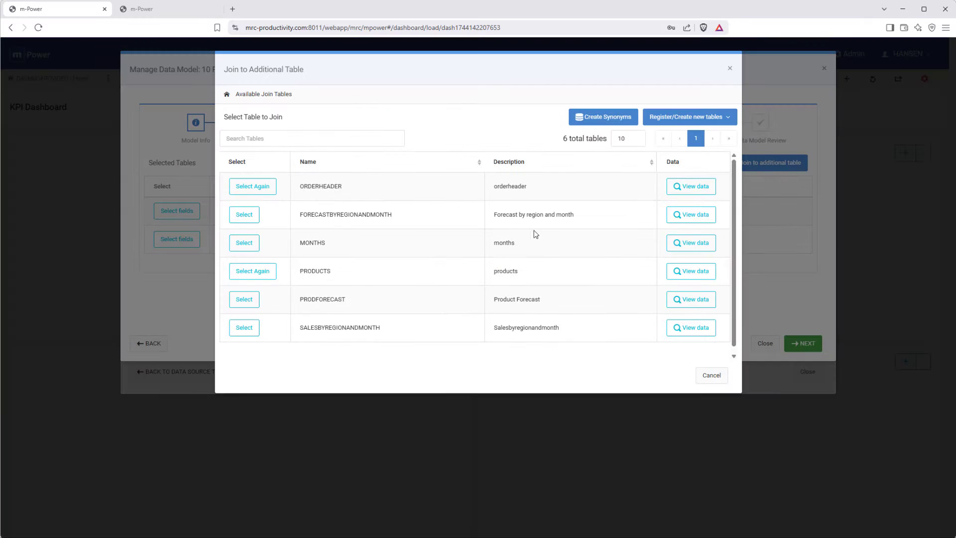
click(244, 242)
click(700, 180)
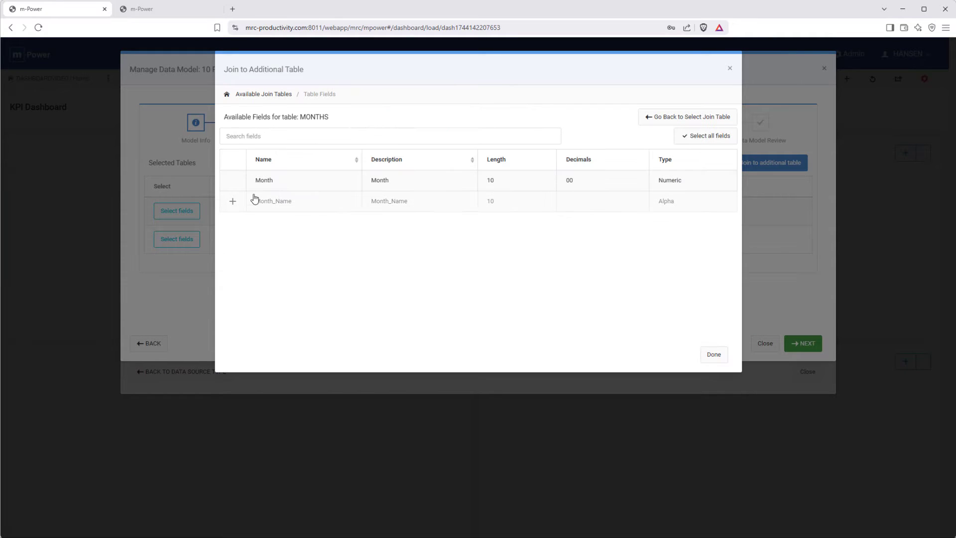
click(232, 201)
click(713, 353)
click(799, 343)
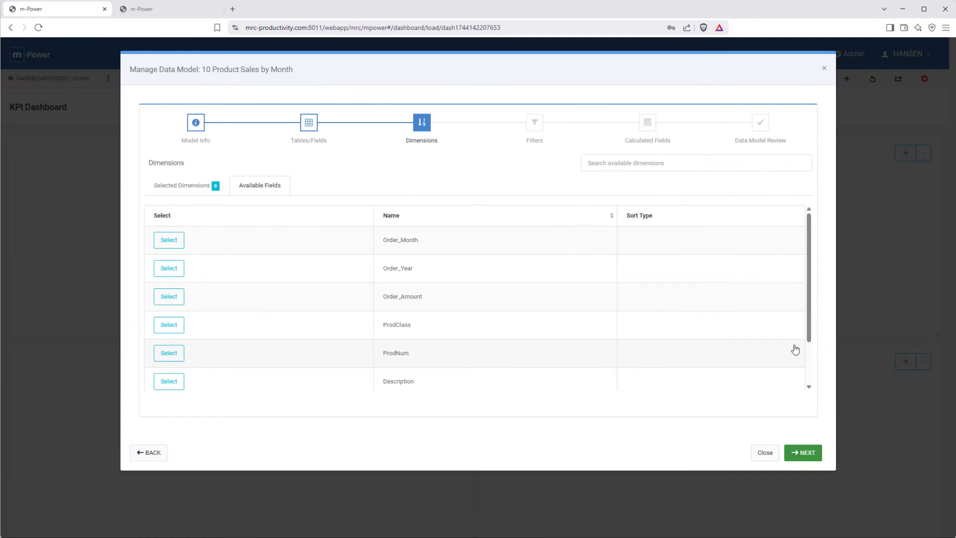
Step: Set Order_Year, Order_Month and ProdNum as the model's dimensions, in that order
click(169, 268)
click(169, 240)
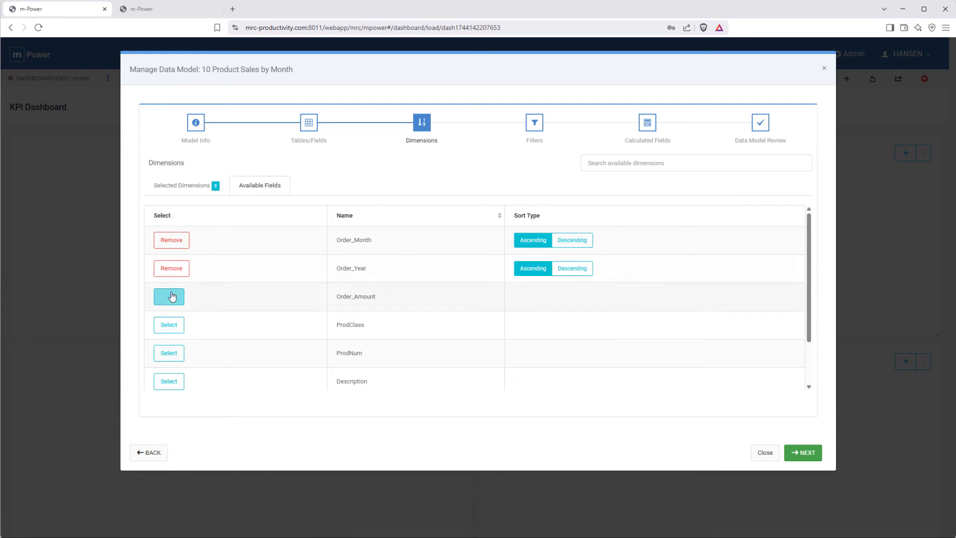
click(169, 353)
click(803, 451)
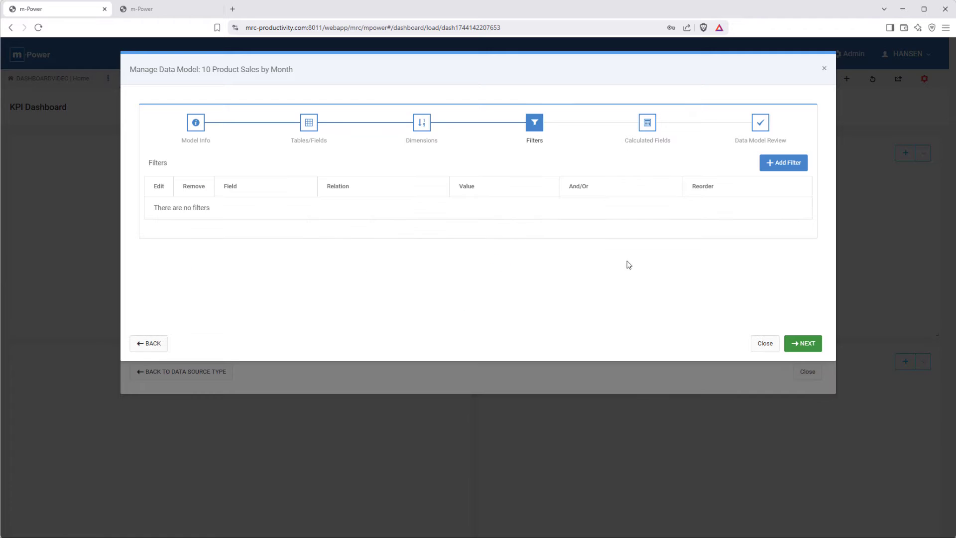
Step: Add a hard-coded filter to the model requiring Order_Year to equal 2025
click(789, 167)
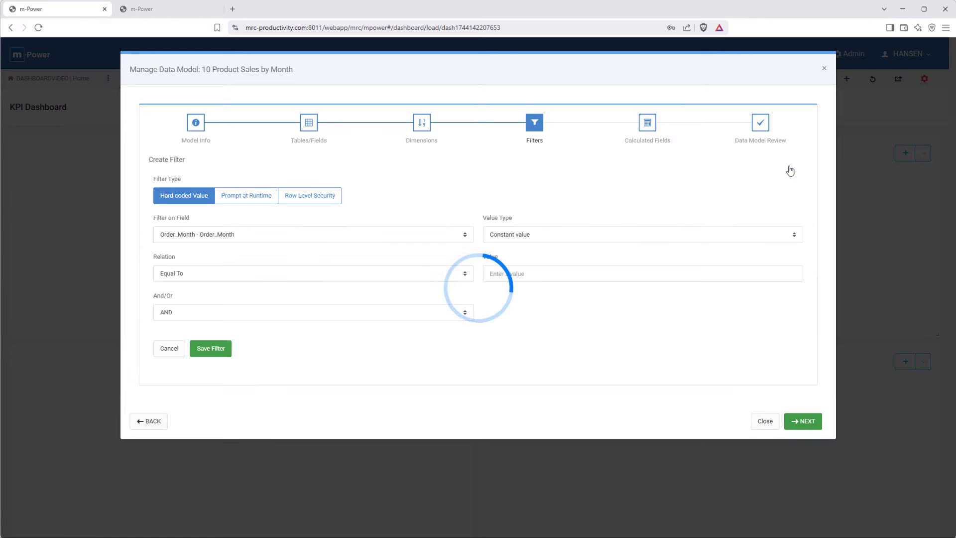
click(309, 238)
click(247, 264)
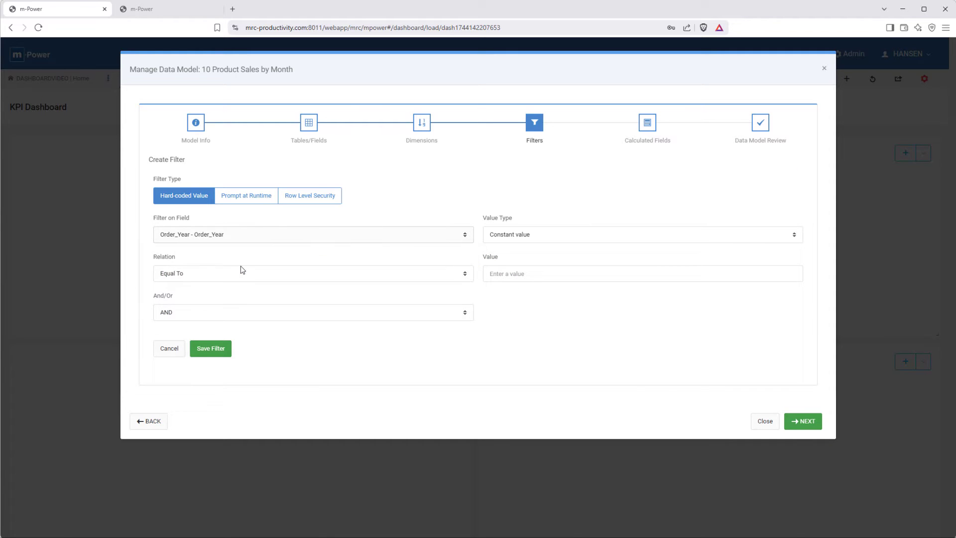
click(549, 274)
text(2025)
click(802, 421)
Step: Complete the data model without calculated fields and proceed with it to the chart configuration
click(803, 343)
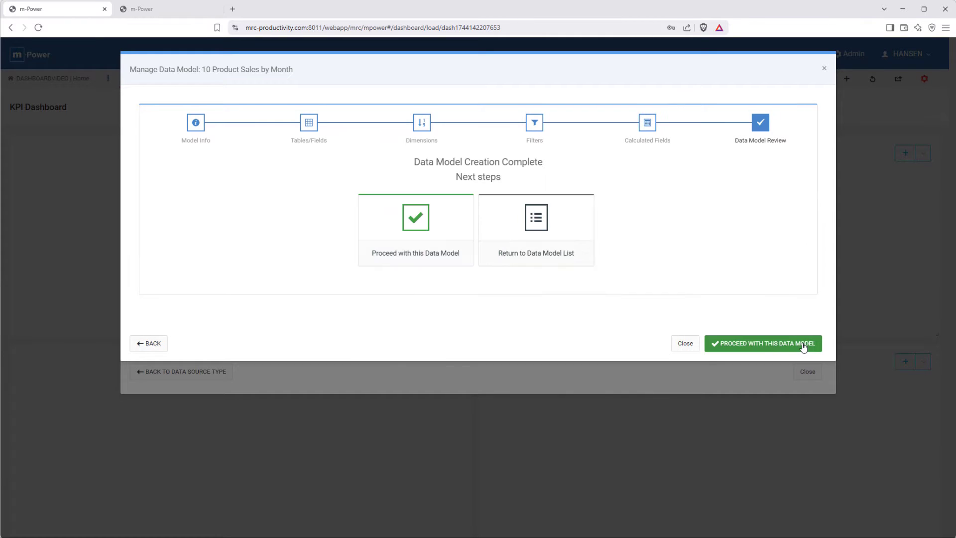
click(802, 345)
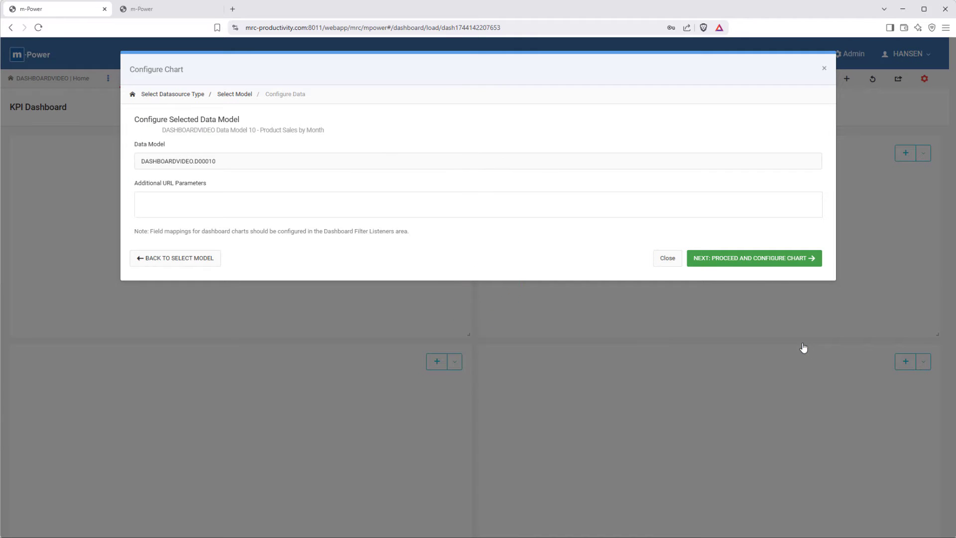
click(770, 259)
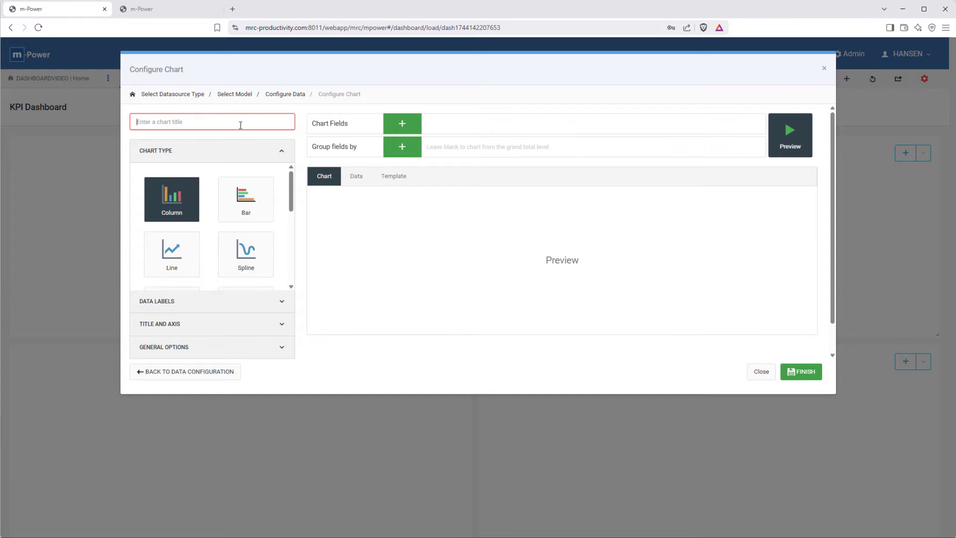
Step: Title the chart Product Sales by Month and add Order_Amount as its chart field
text(Product Sales by Month)
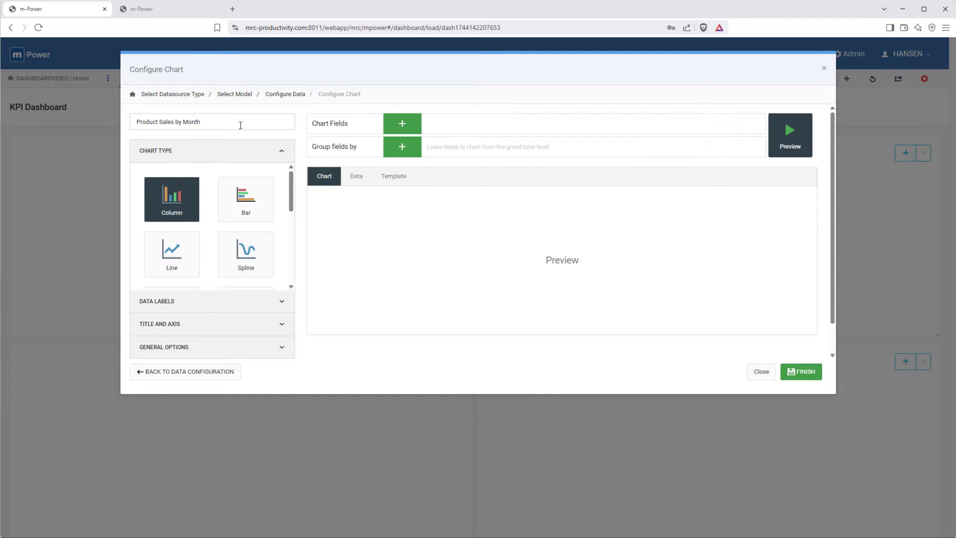
click(402, 124)
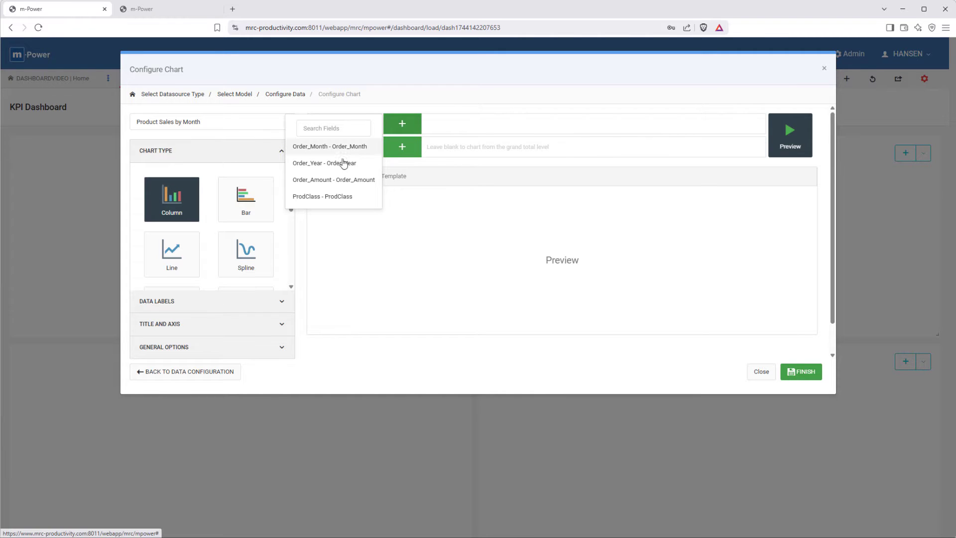
click(337, 180)
Step: Group the chart's fields by ProdNum and Order_Month, in that order
click(403, 147)
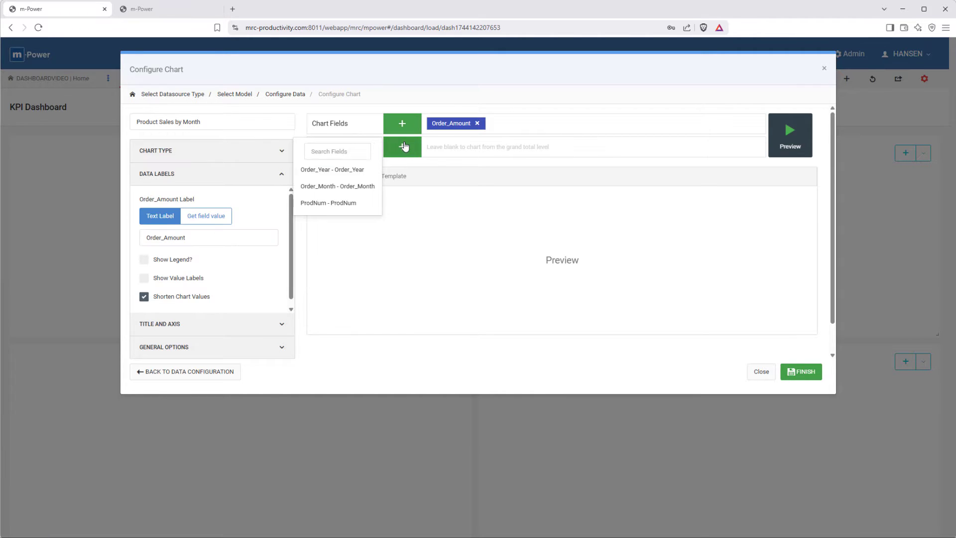
click(333, 204)
click(402, 147)
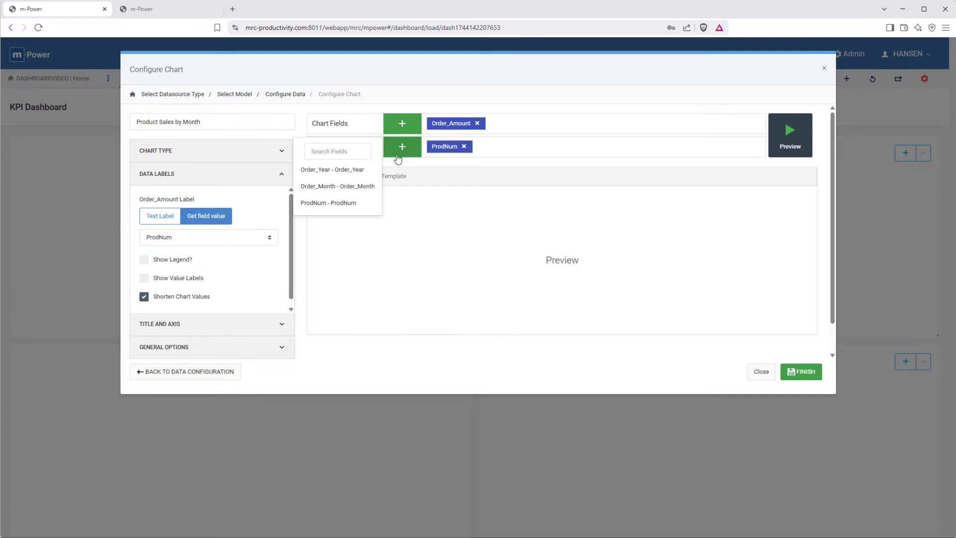
click(347, 188)
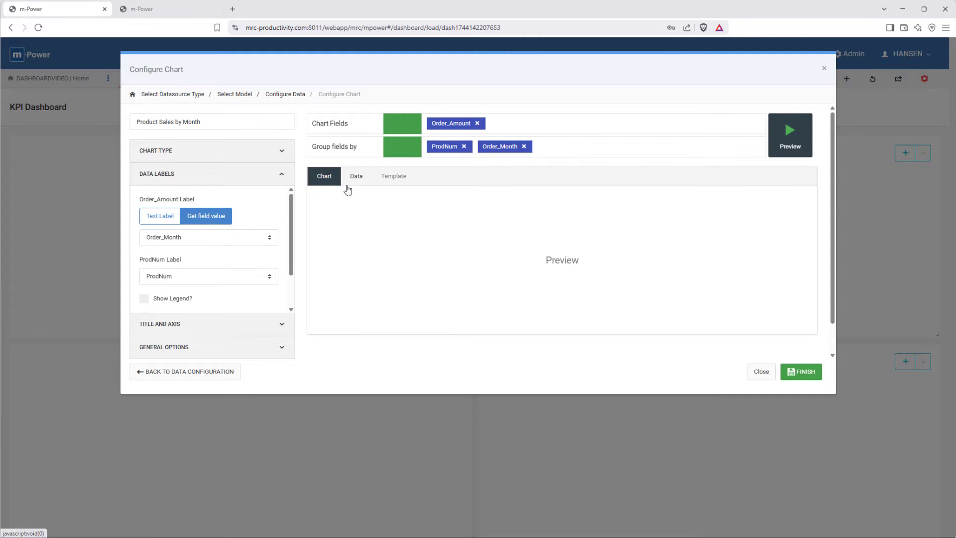
Step: Use the Month_Name field for the Order_Amount label and the Description field for the ProdNum label
click(187, 238)
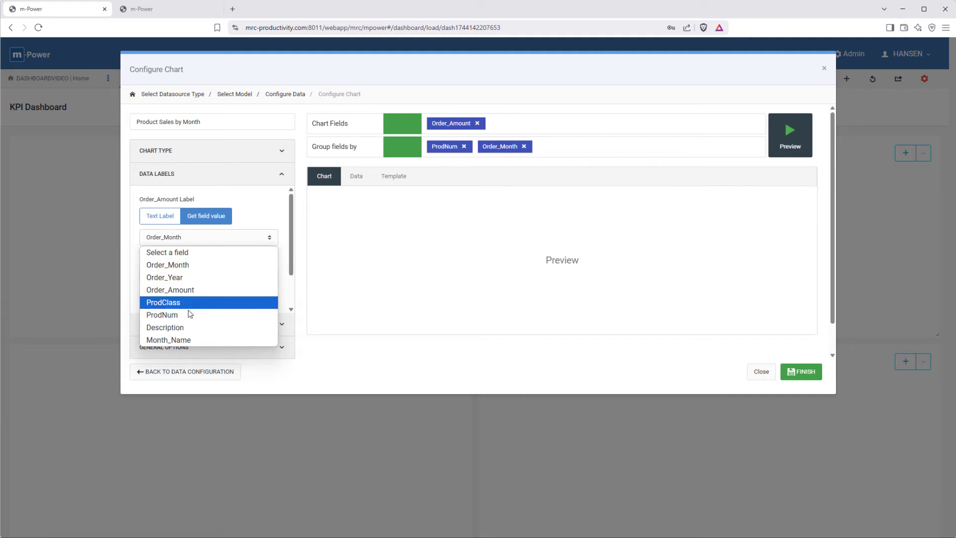
click(187, 340)
click(208, 280)
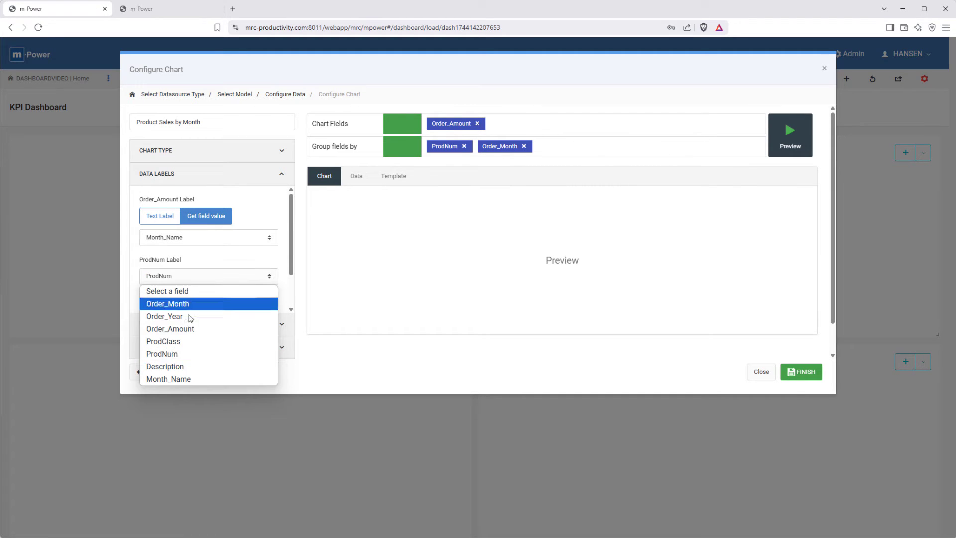
click(169, 366)
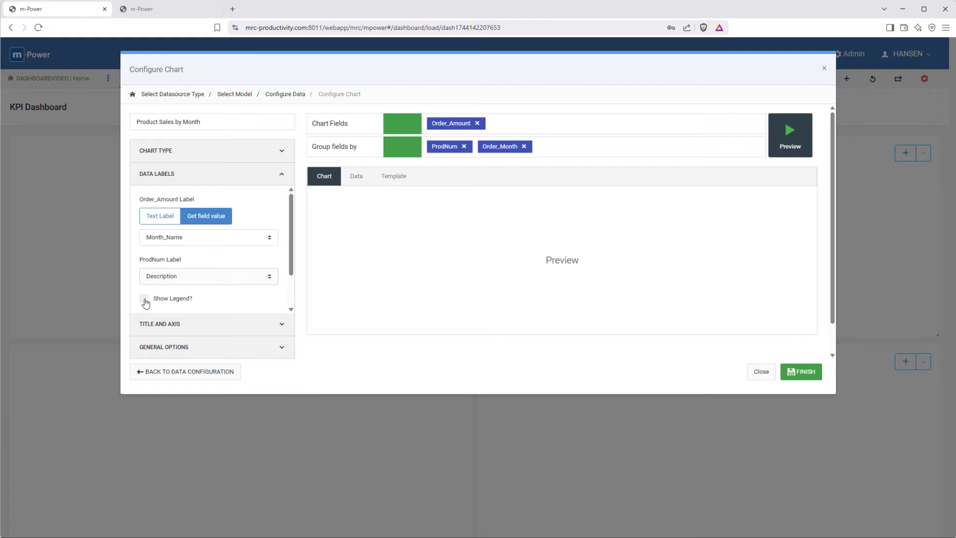
Step: Show the legend and value labels on the chart, and finish it after generating a preview
click(144, 298)
scroll(202, 301, down, 2)
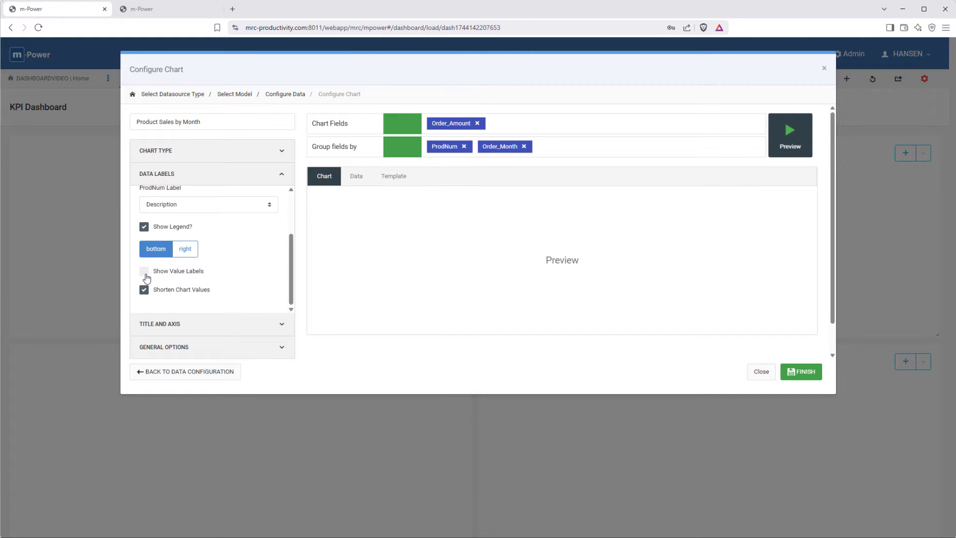
click(144, 271)
scroll(216, 269, down, 1)
scroll(217, 268, down, 1)
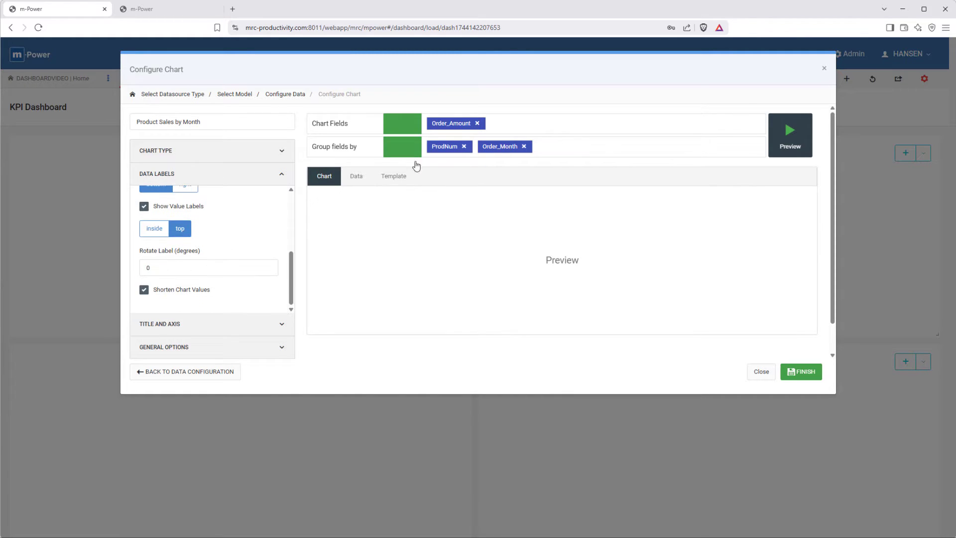
click(790, 131)
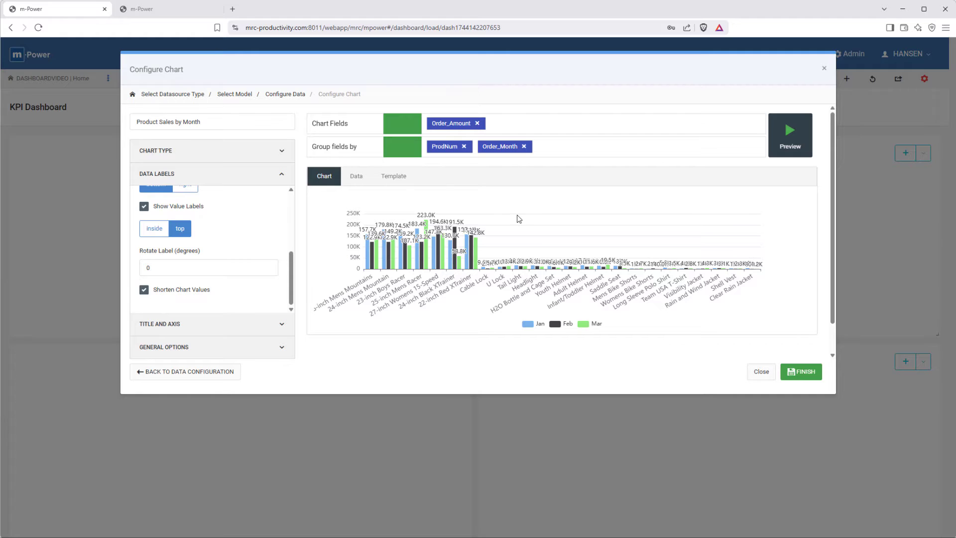
click(806, 374)
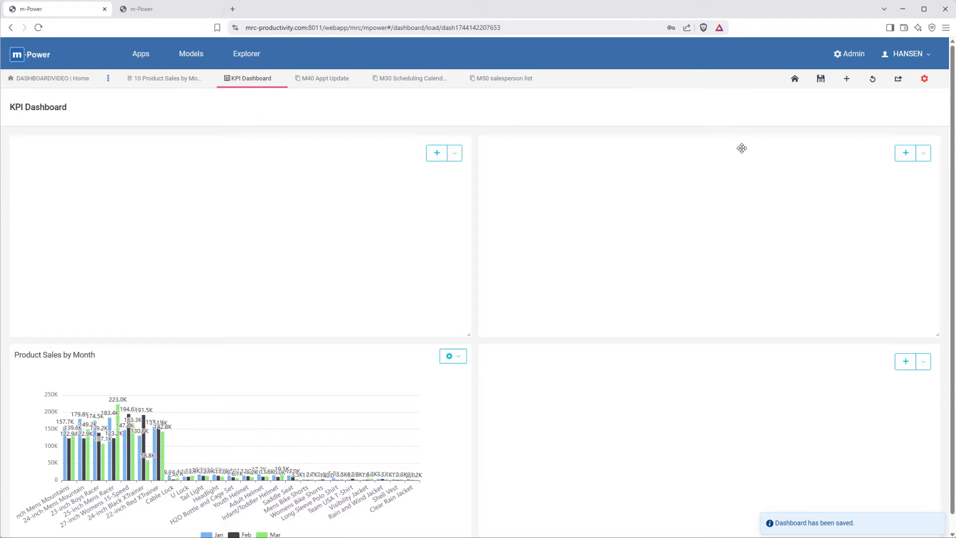
Step: Create a dashboard filter named Product Class, styled as a select list with a custom value list
click(922, 81)
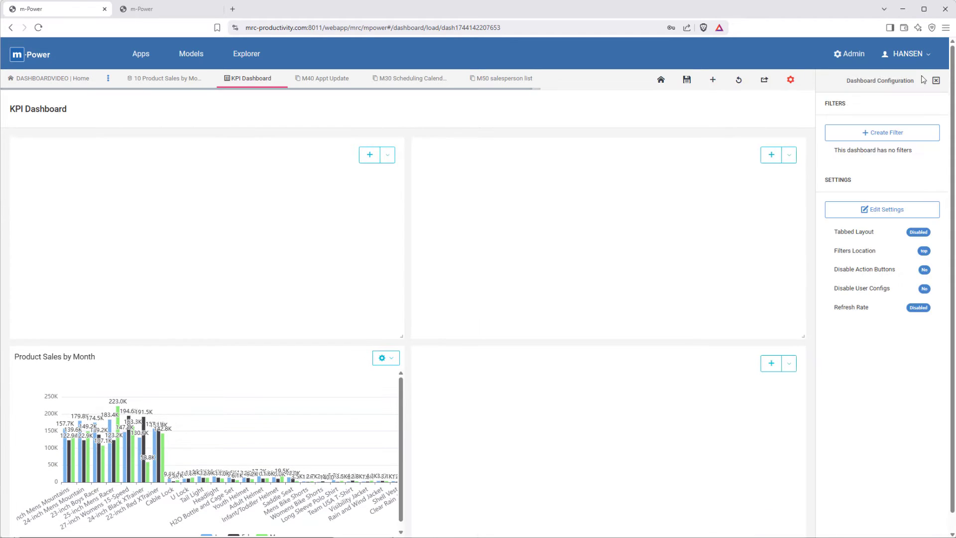
click(903, 131)
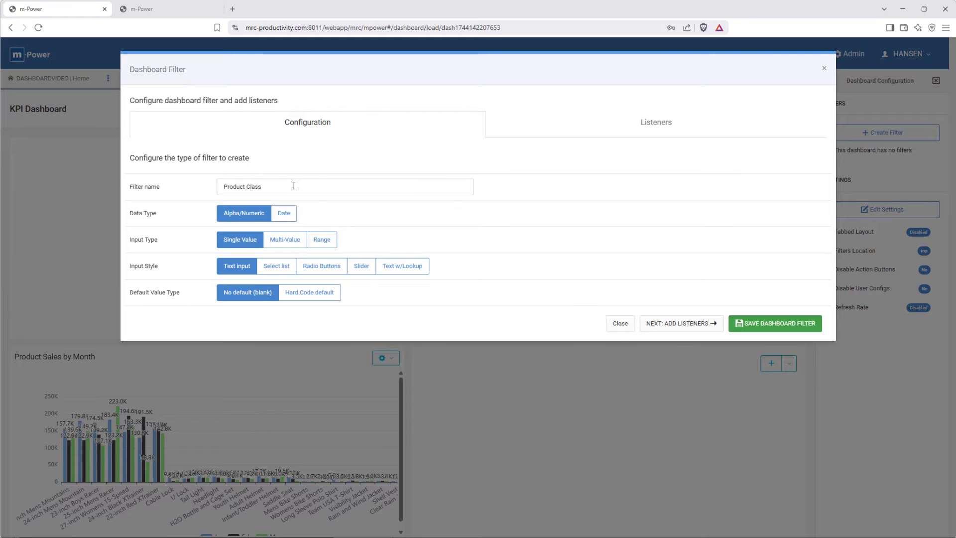
click(277, 267)
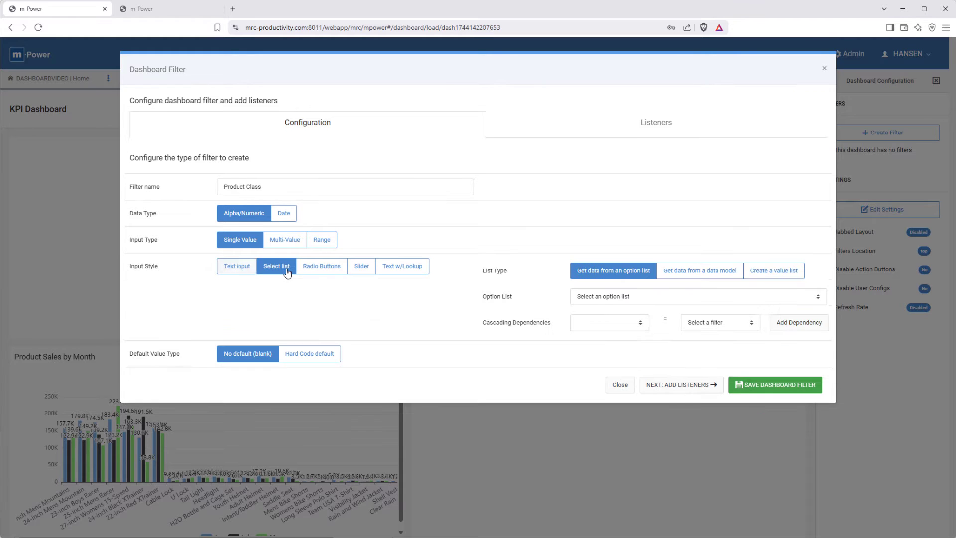
click(756, 270)
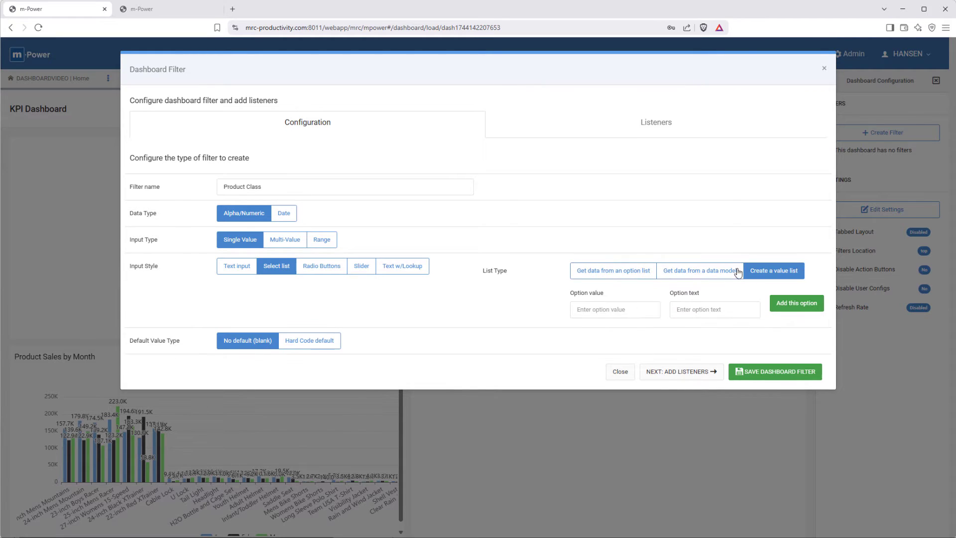
Step: Add the list options 100 - Bicycles, 200 - Accessories and 300 - Clothing to the filter
click(614, 310)
text(100 - )
text(Bi)
text(cycles)
key(Return)
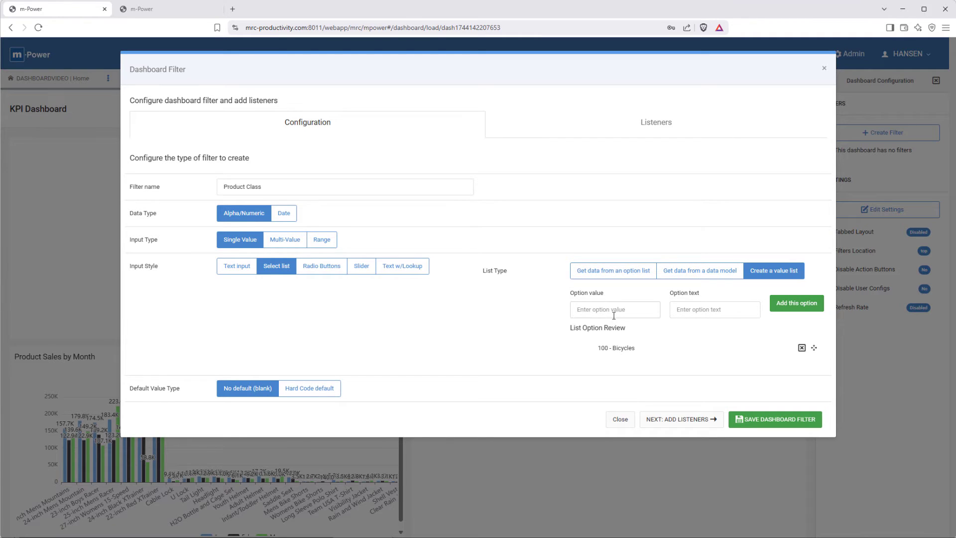
text(200)
key(Tab)
text(Acc)
key(Return)
text(30)
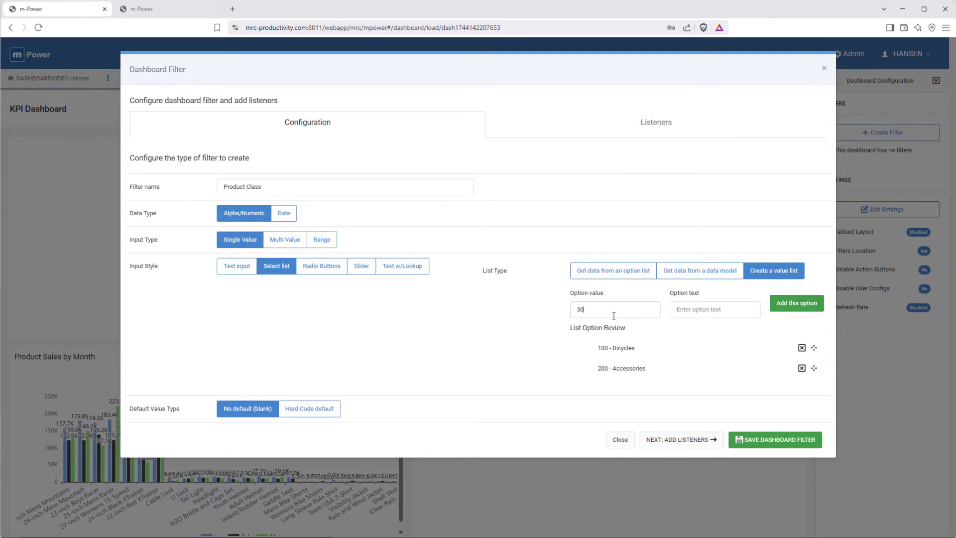
text(Clothing)
key(Return)
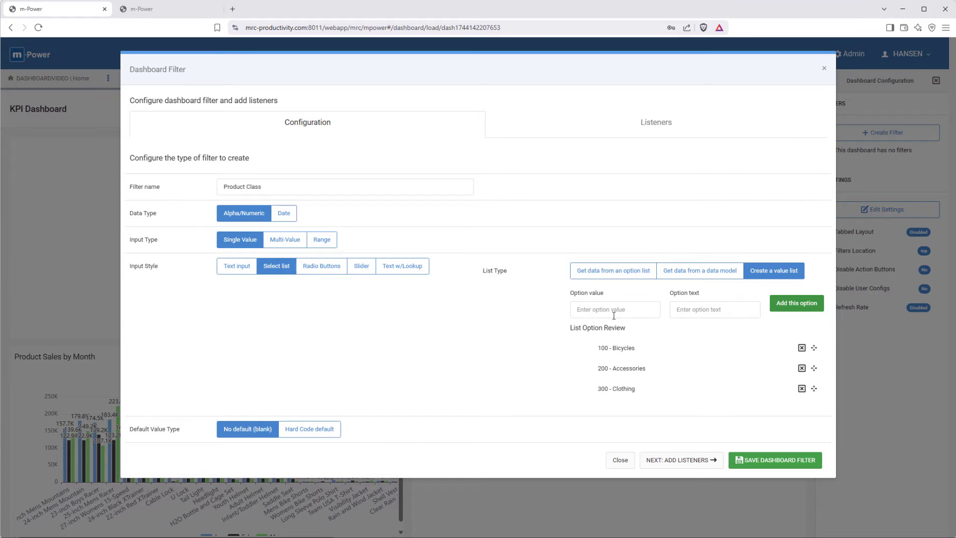
Step: Give the Product Class filter a hard-coded default value of 100
click(309, 428)
click(620, 431)
text(100)
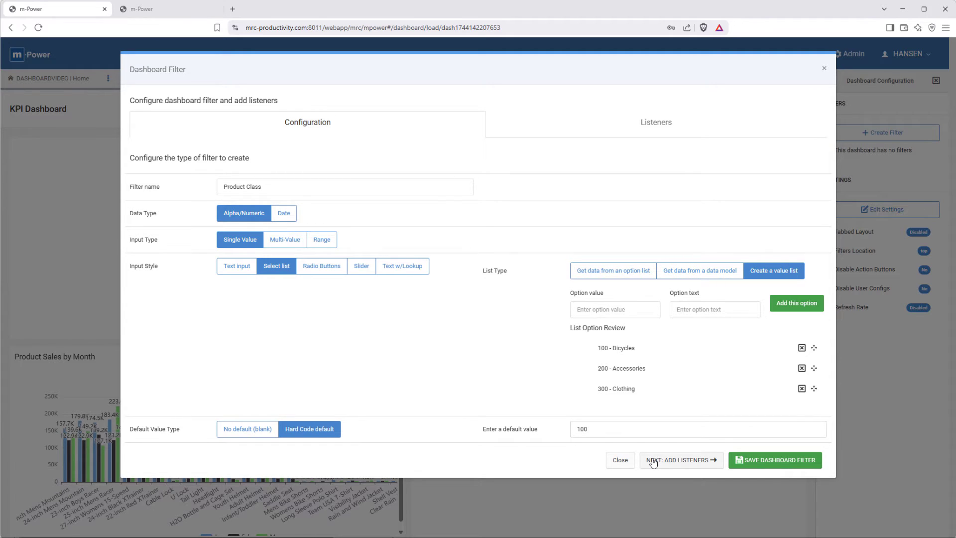
Step: Add Product Sales by Month as a listener mapped to the ProdClass field, and save the dashboard filter
click(653, 462)
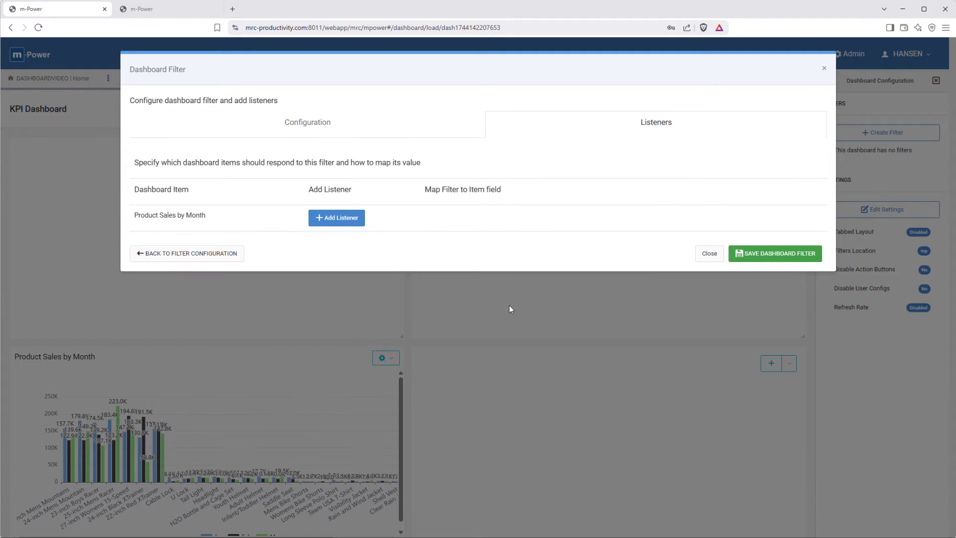
click(360, 221)
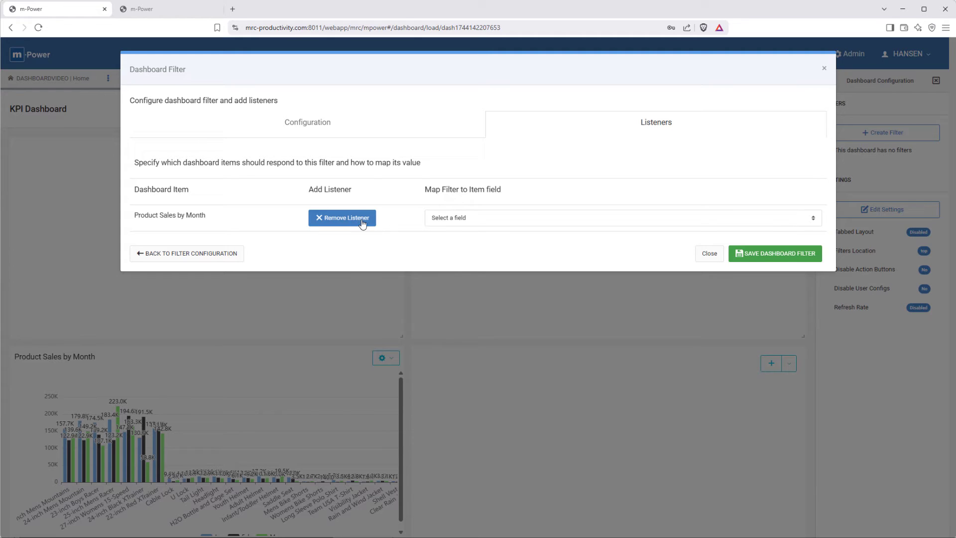
click(461, 219)
click(465, 283)
click(763, 254)
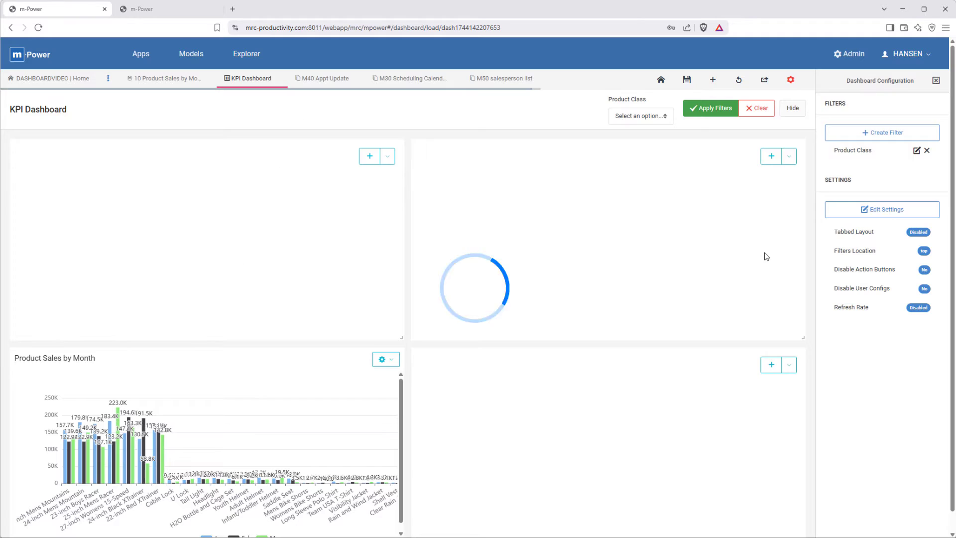
Step: Close the dashboard configuration and test the Product Class filter by applying Bicycles, followed by Accessories
click(935, 81)
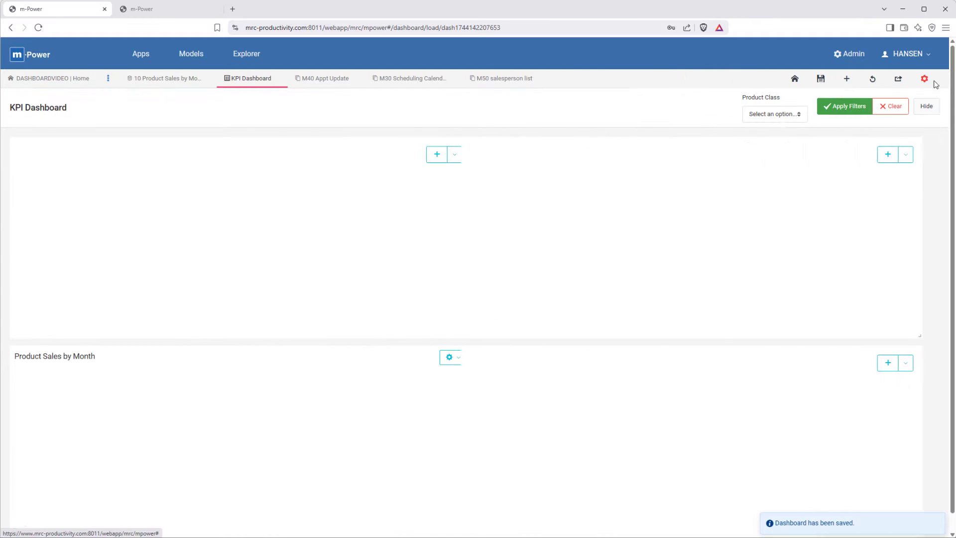
click(774, 114)
click(767, 142)
click(844, 106)
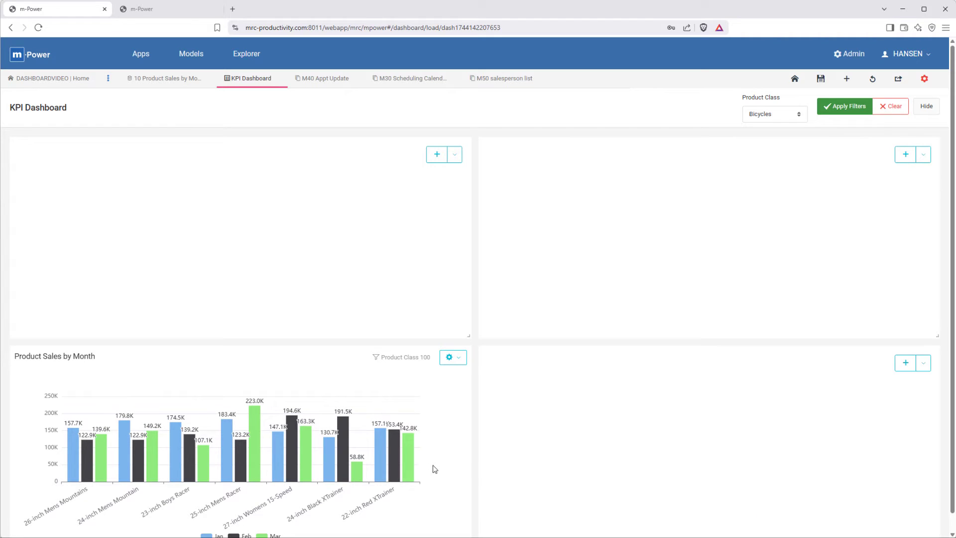
click(770, 117)
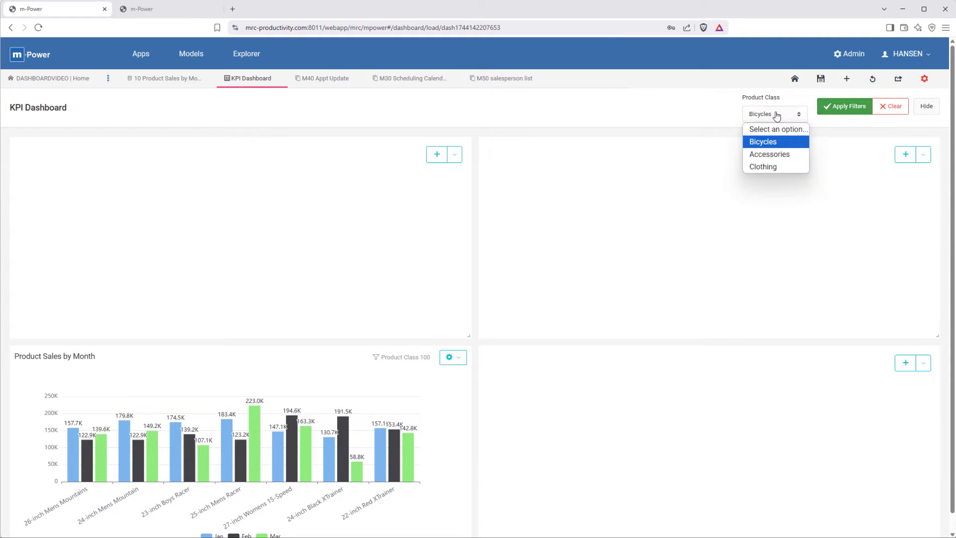
click(767, 156)
click(838, 106)
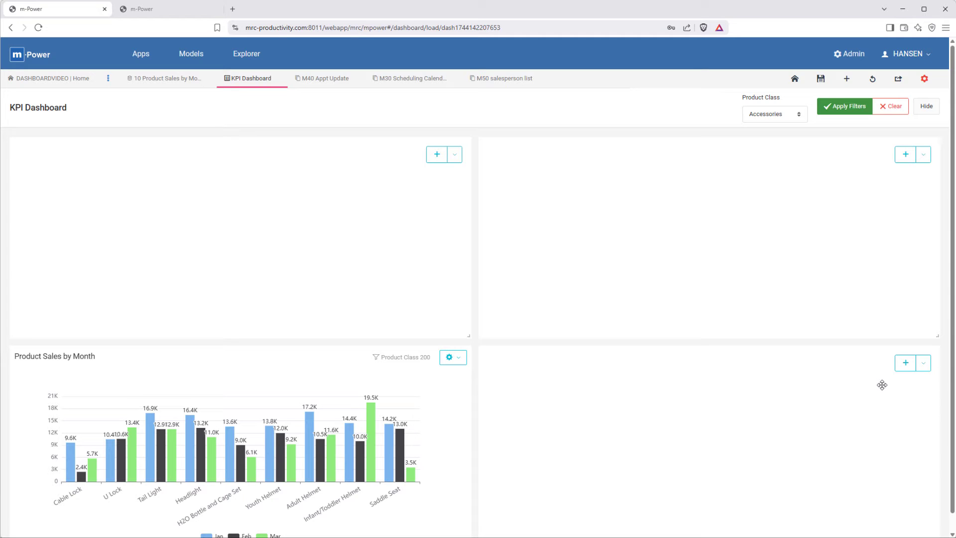
Step: Start a new chart based on a data model in the empty panel beside the Product Sales by Month chart
click(905, 370)
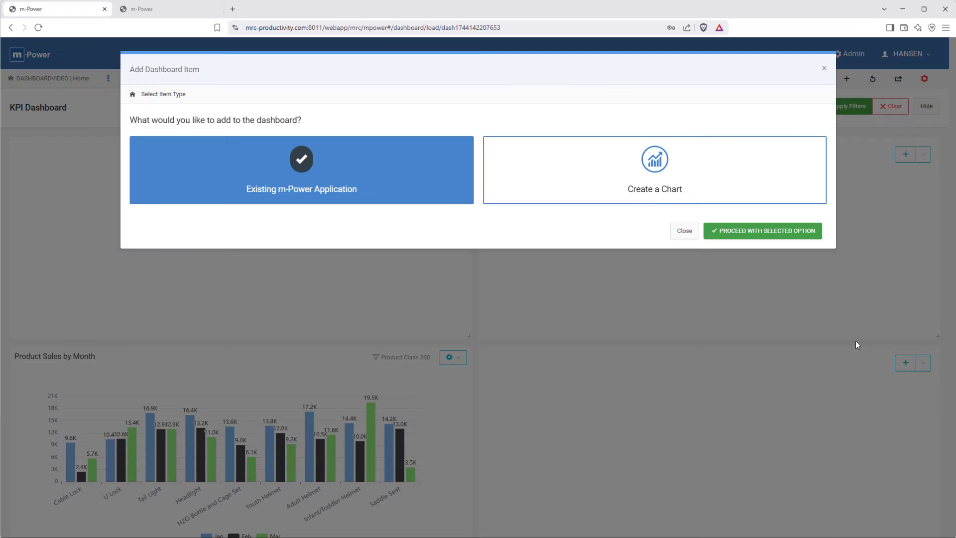
click(720, 184)
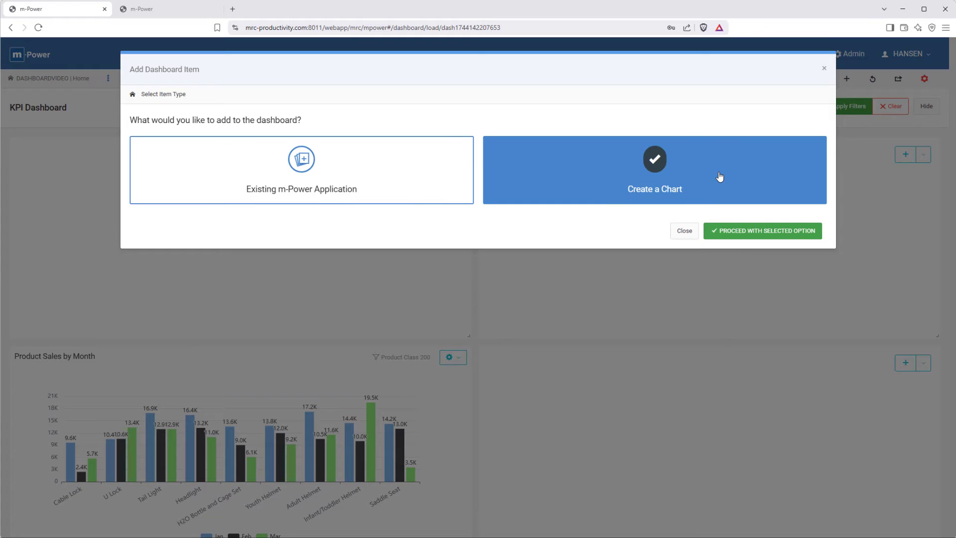
click(728, 231)
click(785, 235)
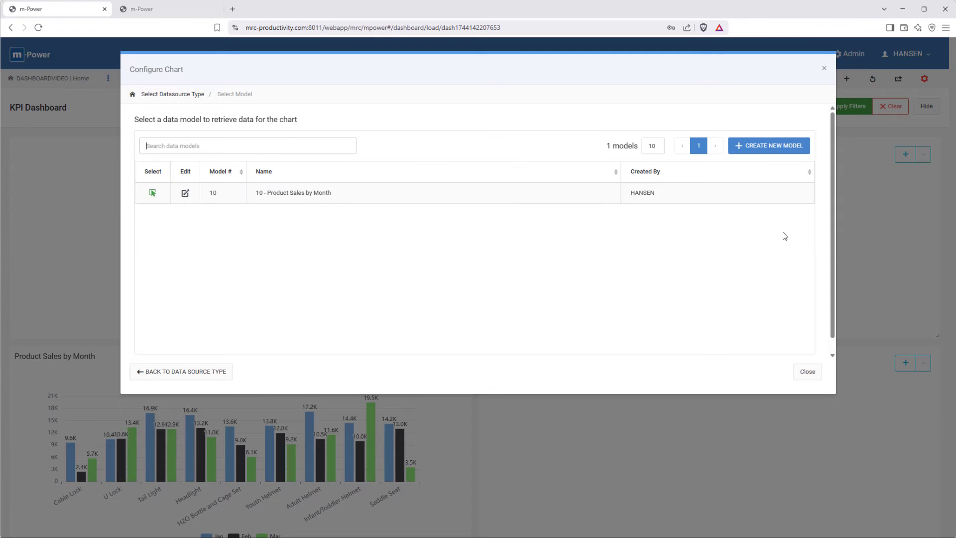
Step: Create a new data model numbered 20, name it Forecast vs Sales, and proceed past its model information
click(788, 146)
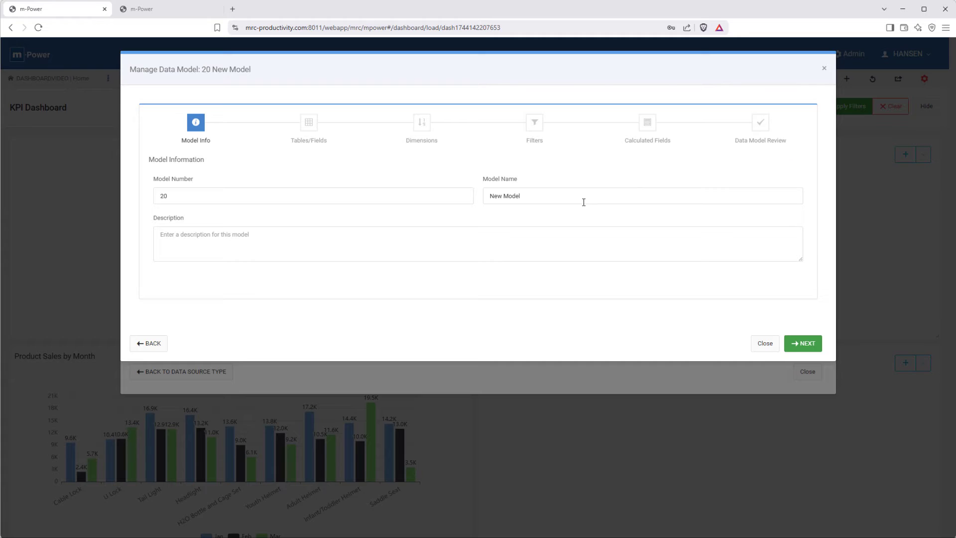
drag(564, 194, 480, 194)
text(Forecast vs Sales)
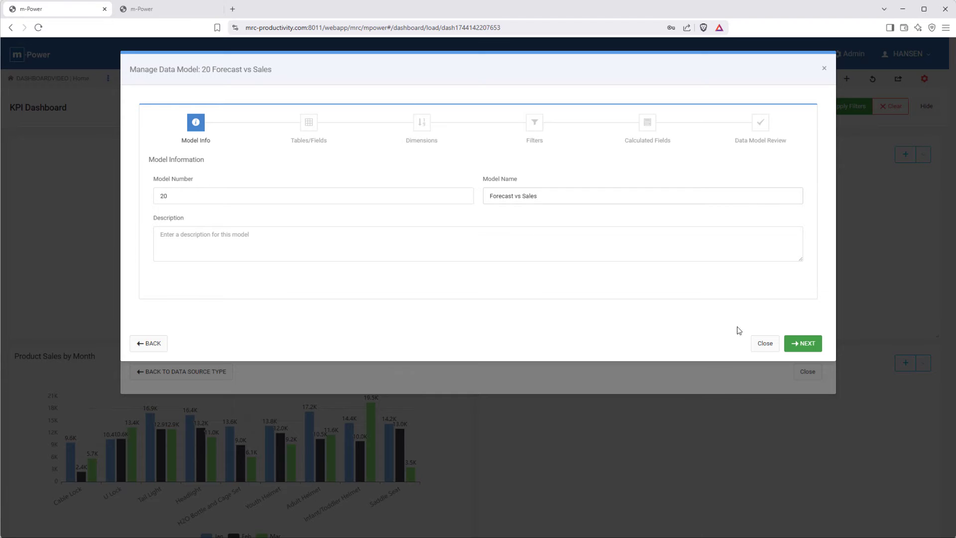
click(800, 343)
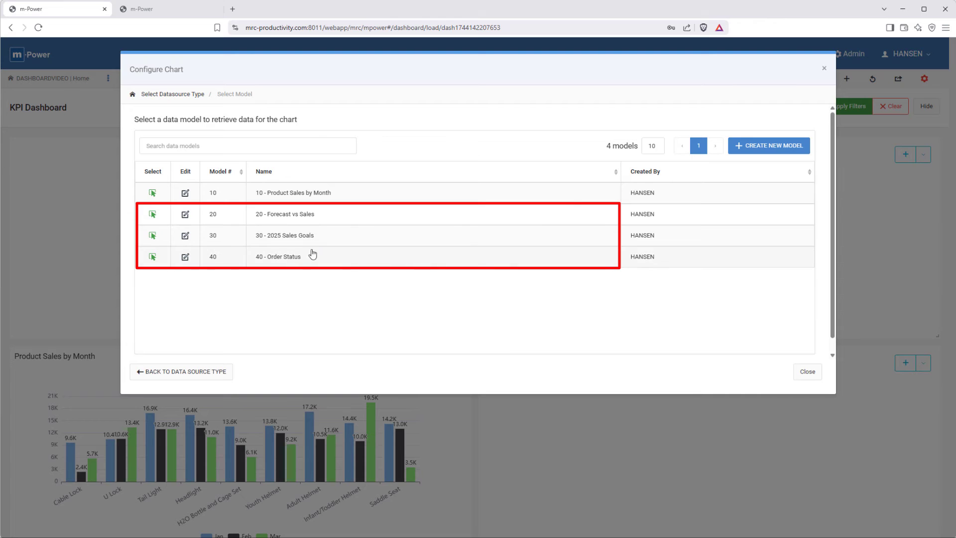
Step: Base the chart on the 20 - Forecast vs Sales model and title it 2025 Sales vs Forecast
click(153, 217)
click(732, 260)
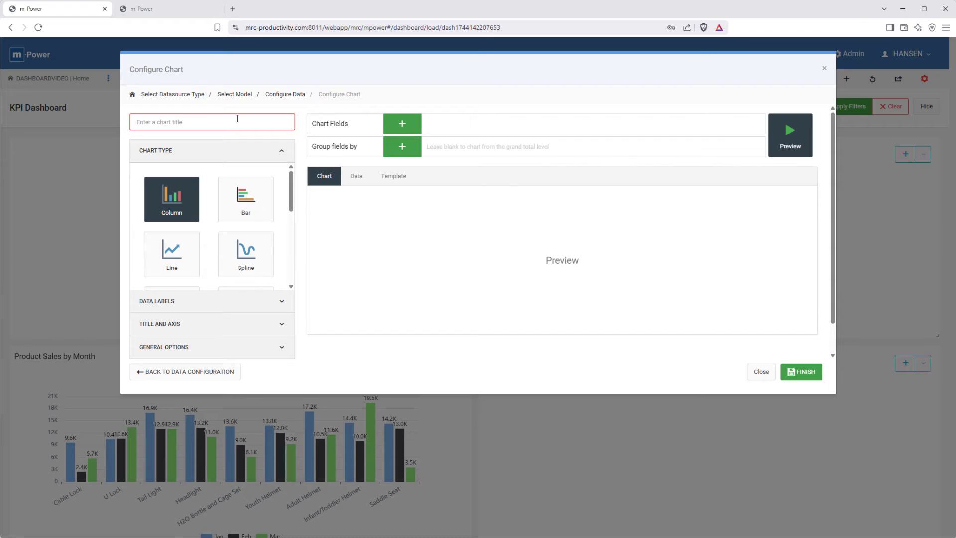
text(2025 Sales vs Forecast)
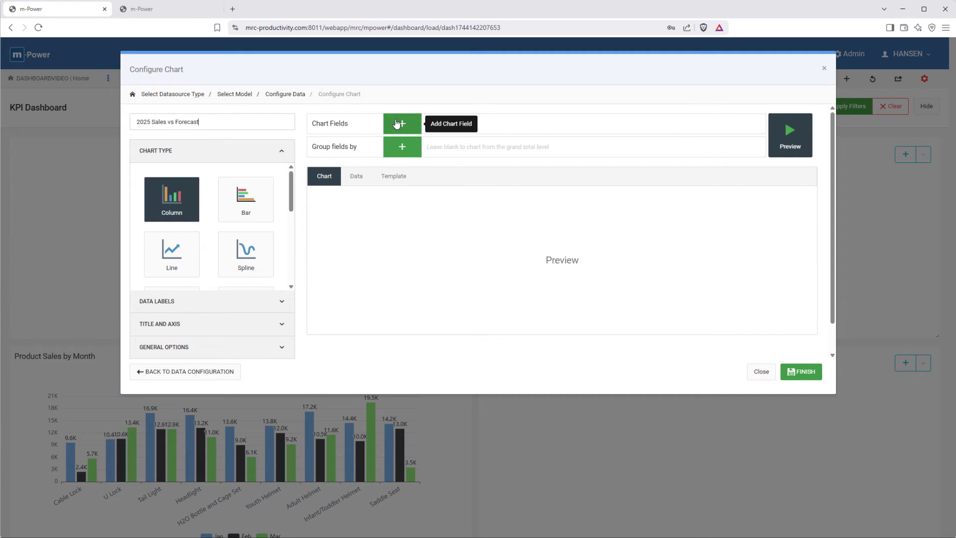
Step: Add Forecast_by_Month and Sales_by_Month as the chart fields
click(397, 123)
click(373, 197)
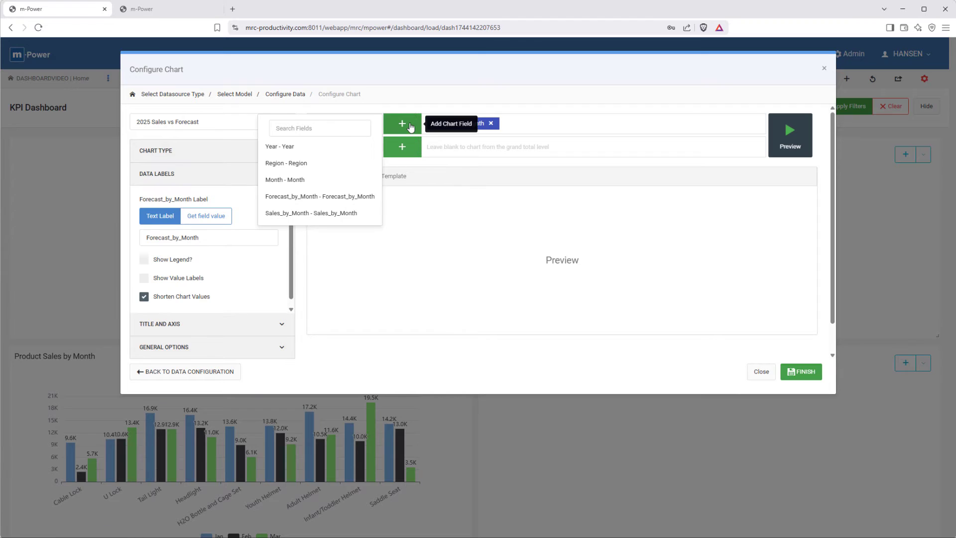
click(316, 213)
Step: Group the chart fields by Region, set the chart type to Line, and preview the chart
click(401, 147)
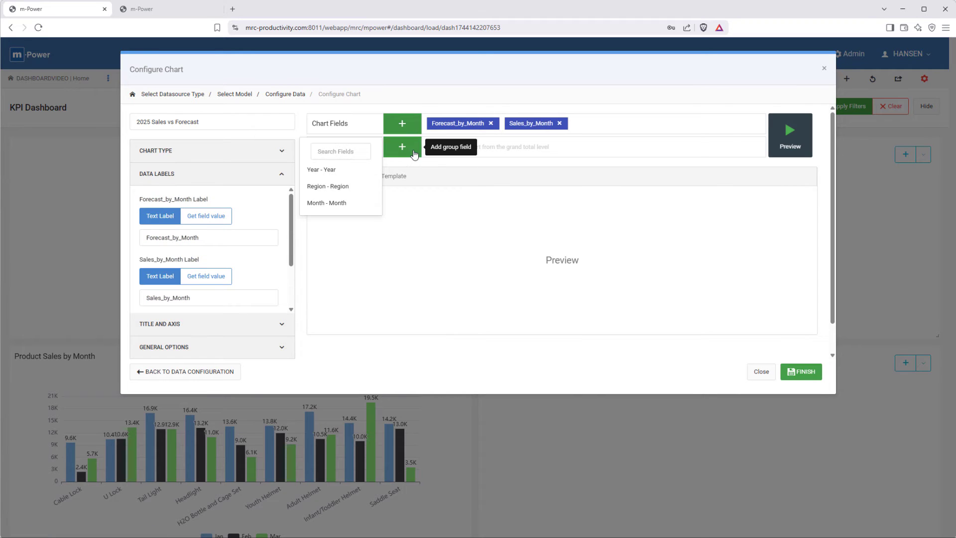
click(341, 187)
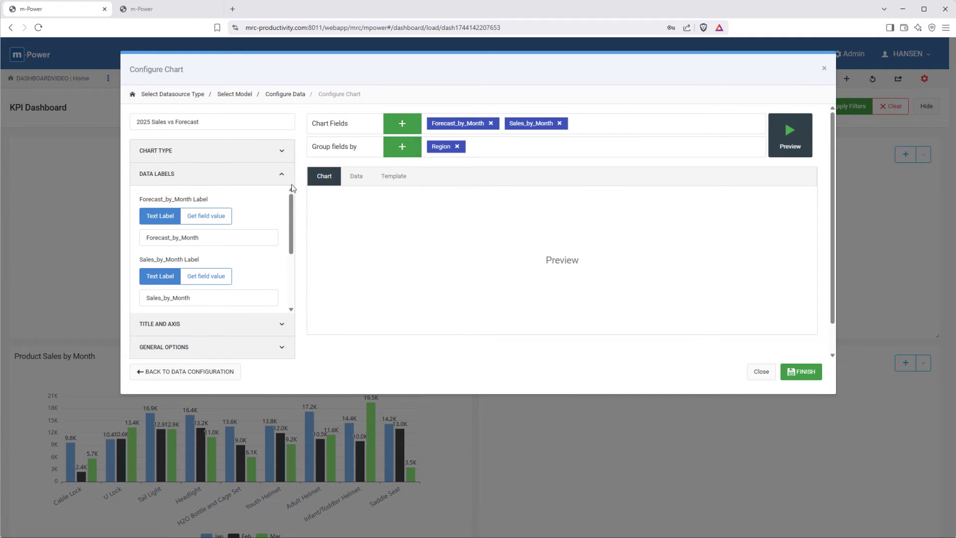
click(245, 158)
click(177, 251)
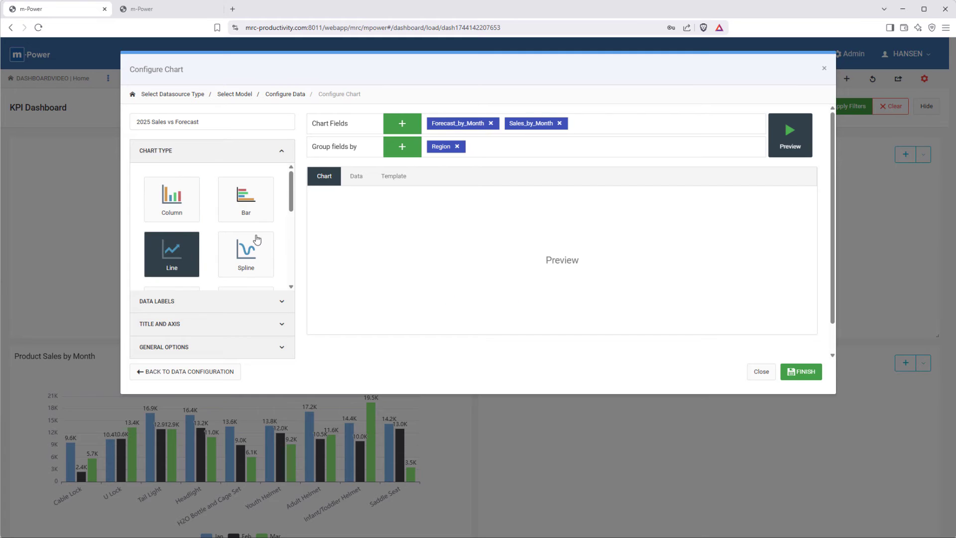
click(801, 145)
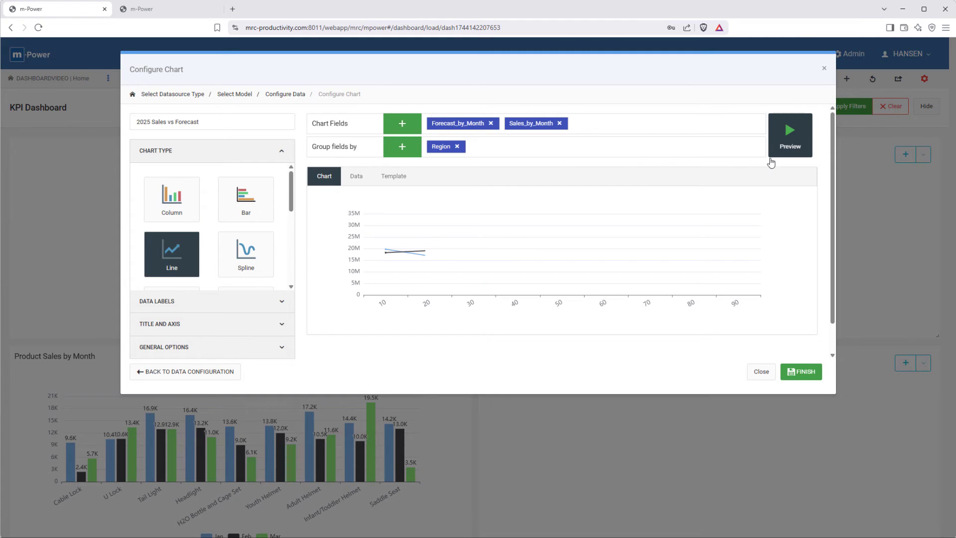
Step: Label the two data series Forecast and Sales, and use Region_Description as the region label
click(231, 302)
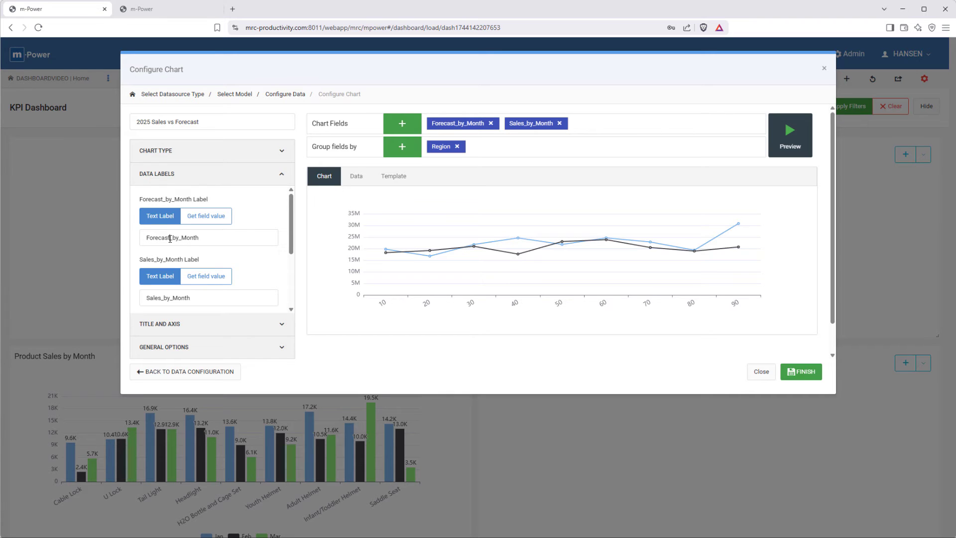
drag(170, 238, 224, 239)
key(BackSpace)
drag(163, 297, 223, 298)
key(BackSpace)
scroll(220, 297, down, 2)
click(195, 248)
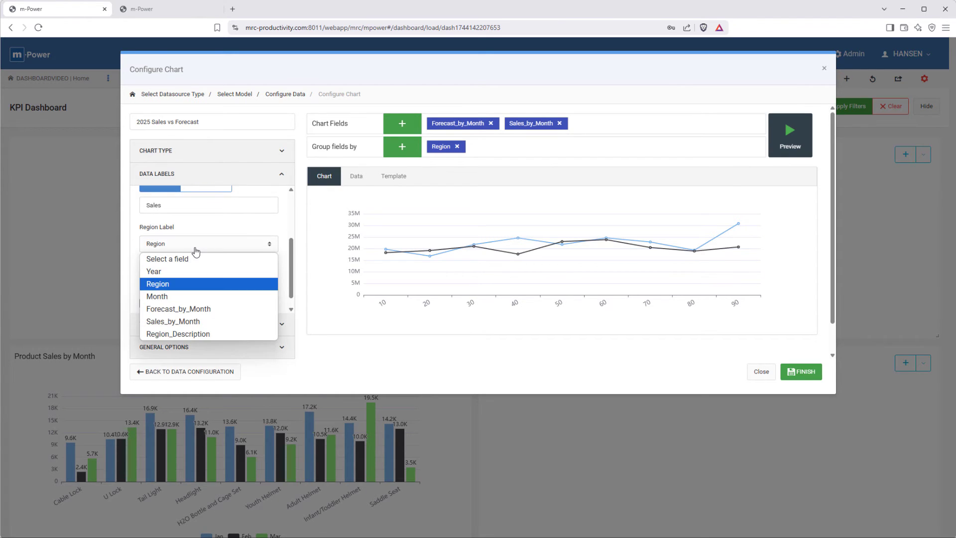
click(178, 334)
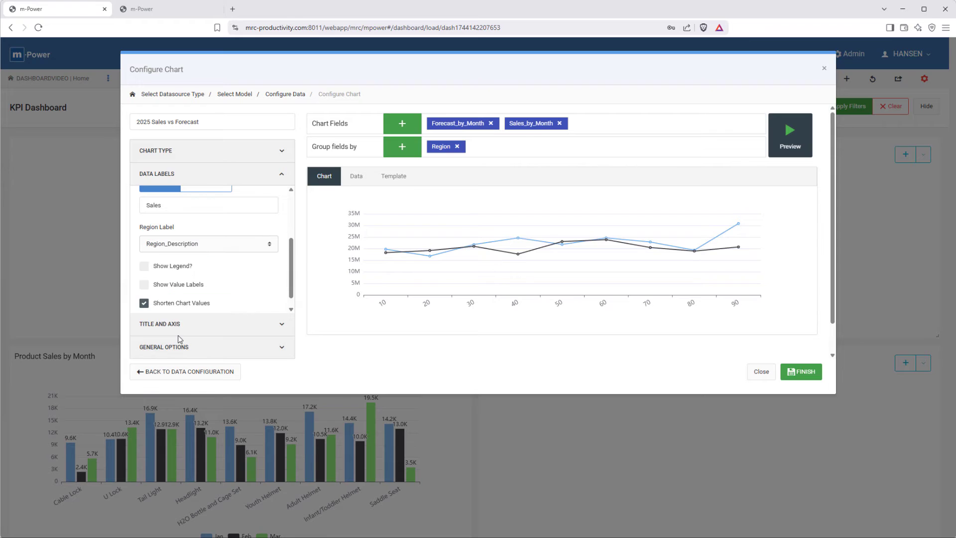
Step: Show the legend and value labels, preview the 2025 Sales vs Forecast chart, and finish it
click(146, 269)
scroll(145, 266, down, 1)
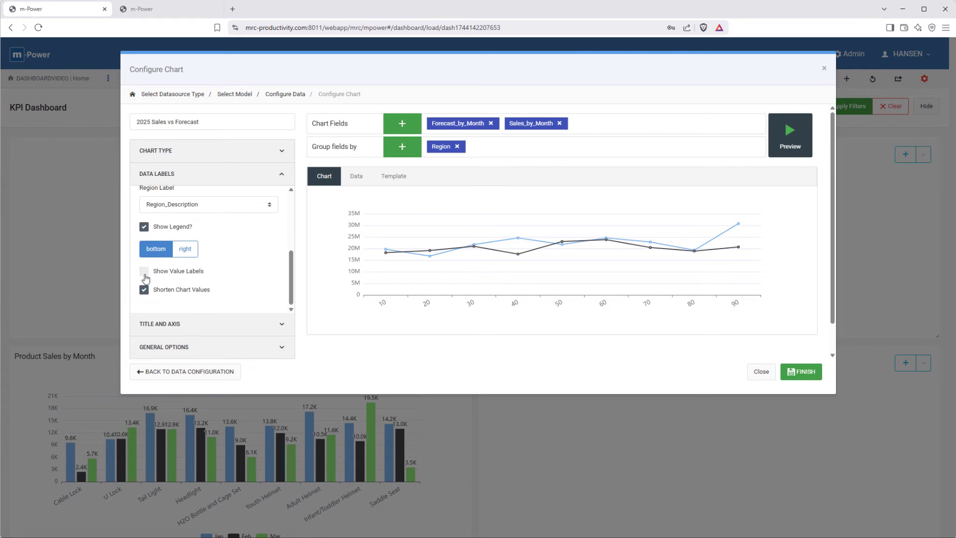
click(143, 271)
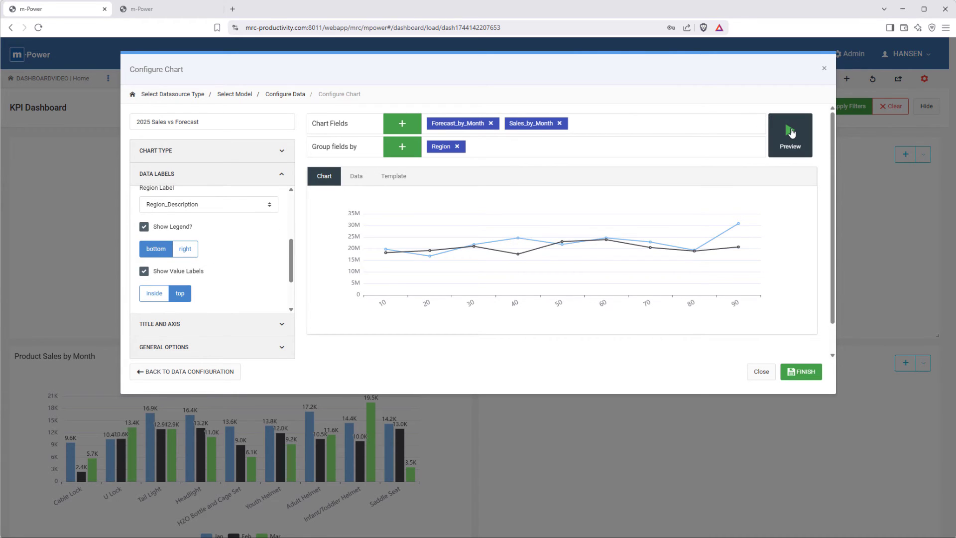
click(792, 133)
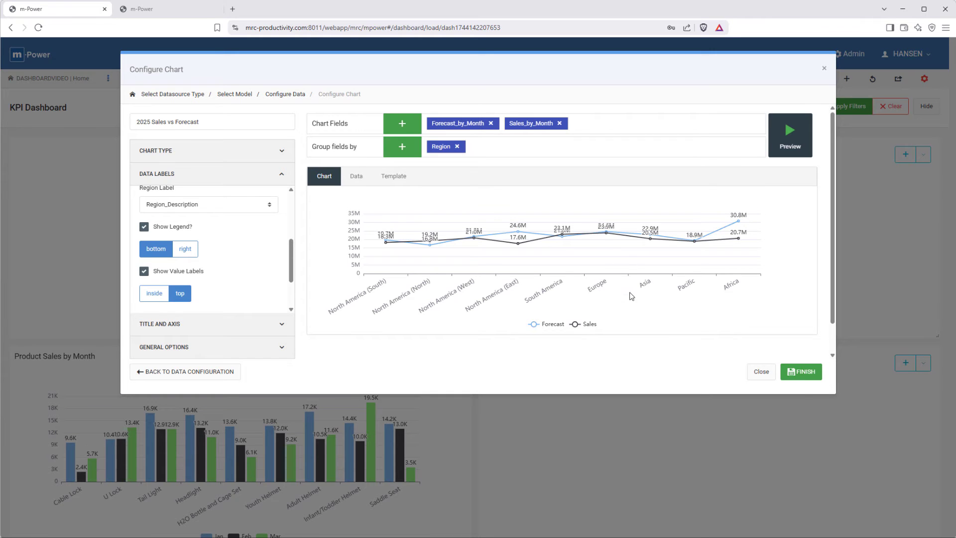
click(801, 378)
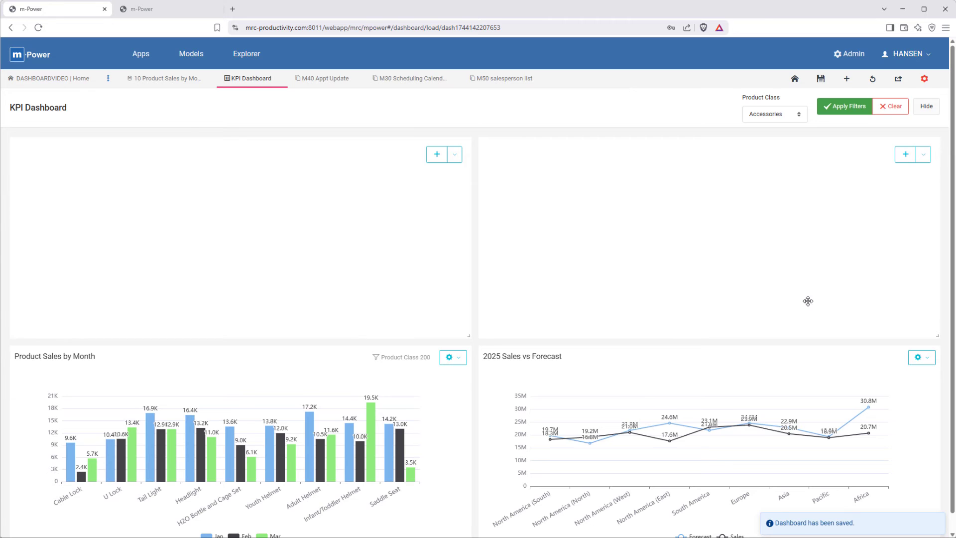
Step: Narrow the two empty upper panels to a third of the dashboard width each and place them side by side
scroll(825, 393, down, 1)
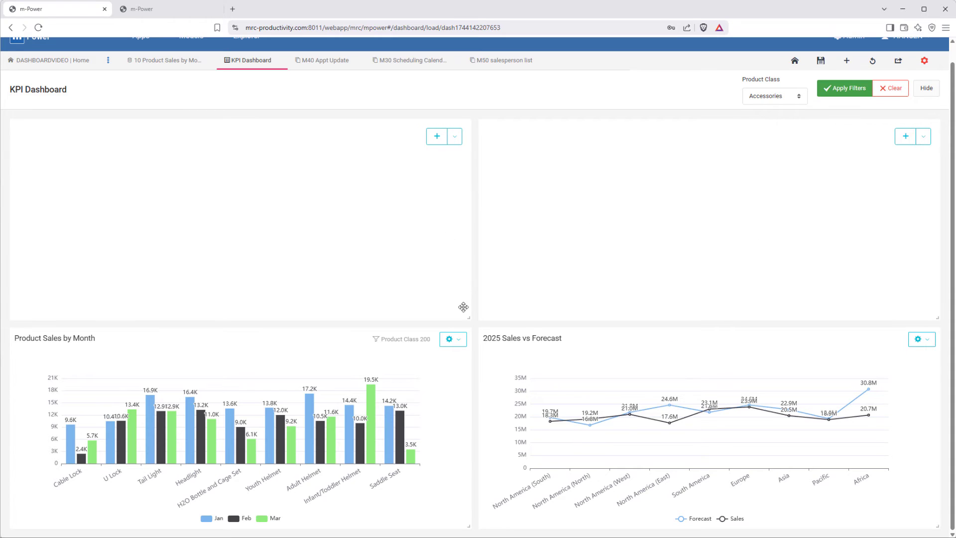
drag(468, 318, 348, 315)
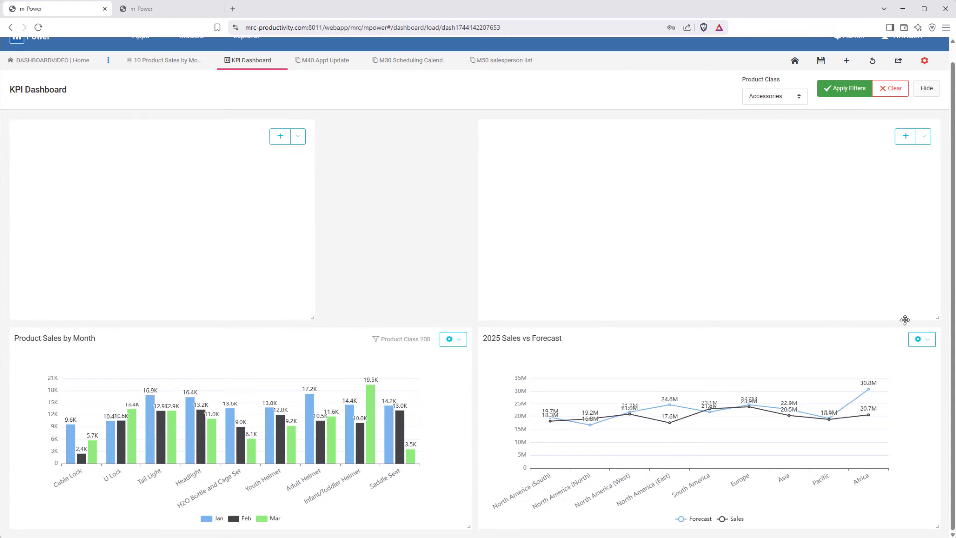
drag(935, 318, 769, 315)
drag(696, 262, 573, 254)
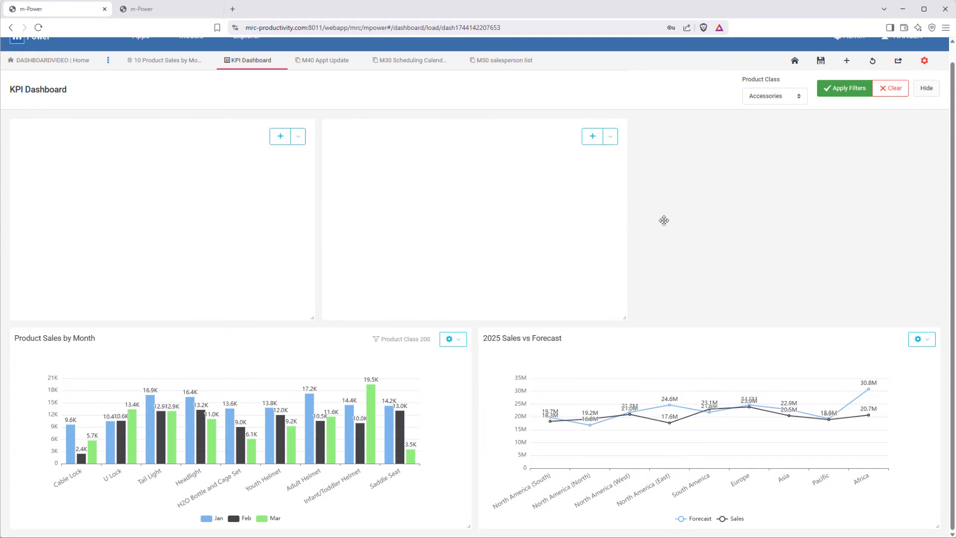
Step: Add a new square to the dashboard, narrow it to a third of the width, and move it into the upper row's gap
click(846, 60)
scroll(352, 329, down, 4)
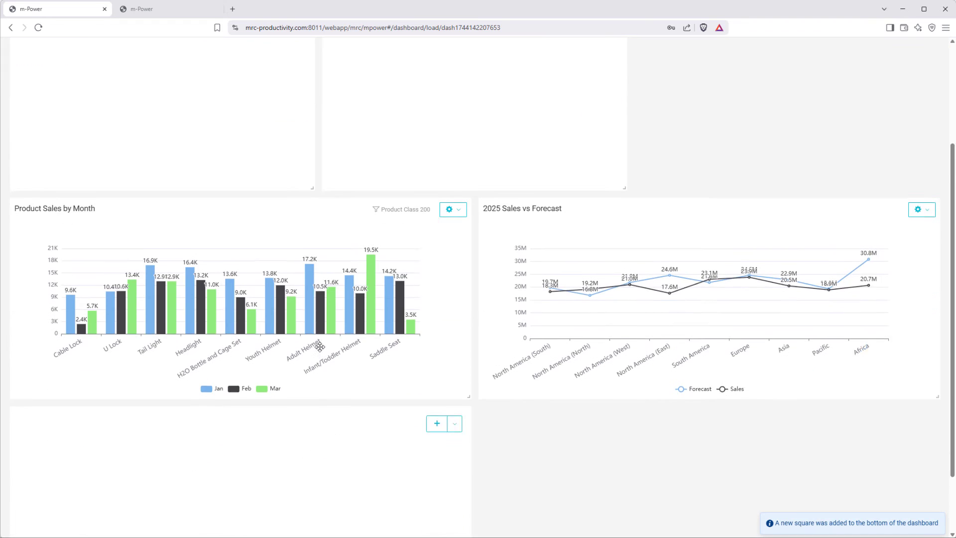
drag(469, 526, 289, 524)
drag(211, 499, 756, 297)
scroll(674, 297, up, 1)
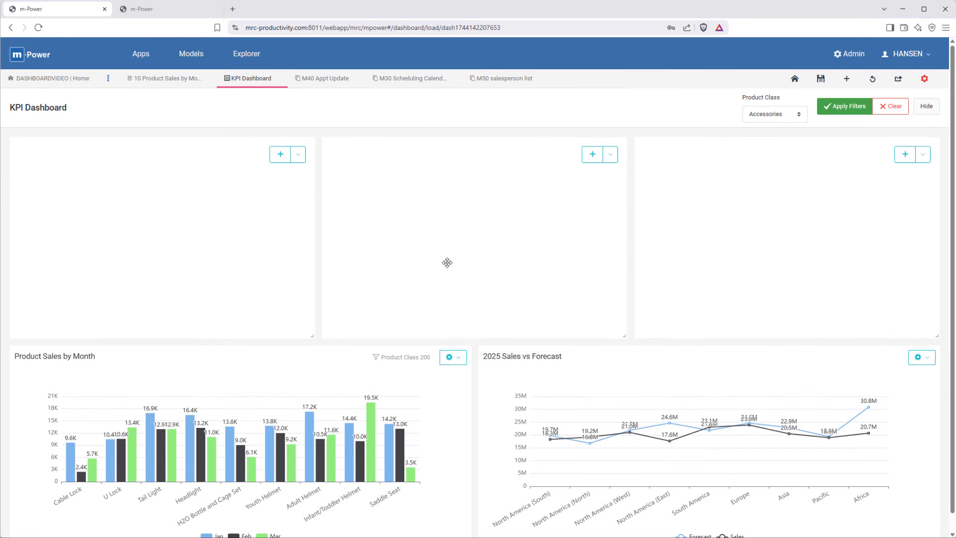
Step: Start a new chart in the first empty panel of the upper row, based on the 30 - 2025 Sales Goals model
click(279, 155)
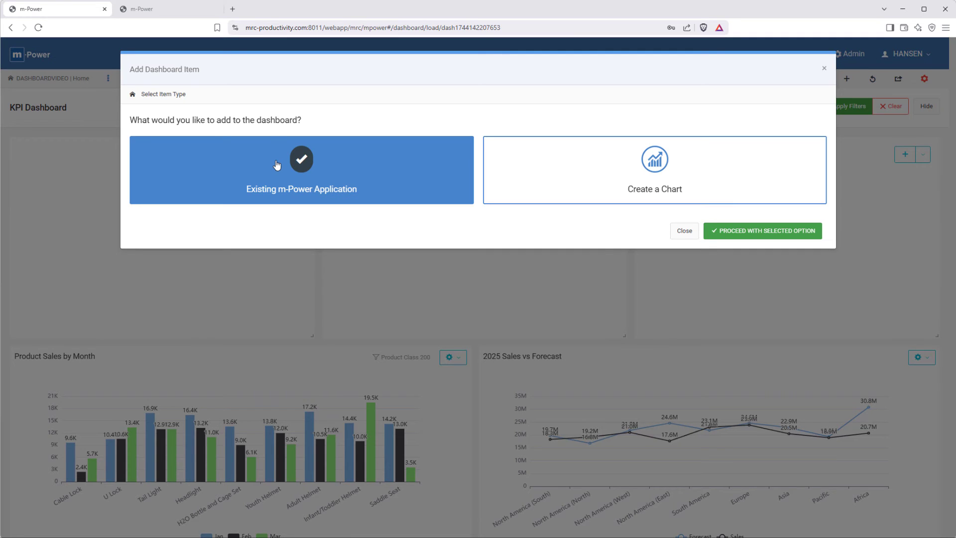
click(577, 184)
click(798, 238)
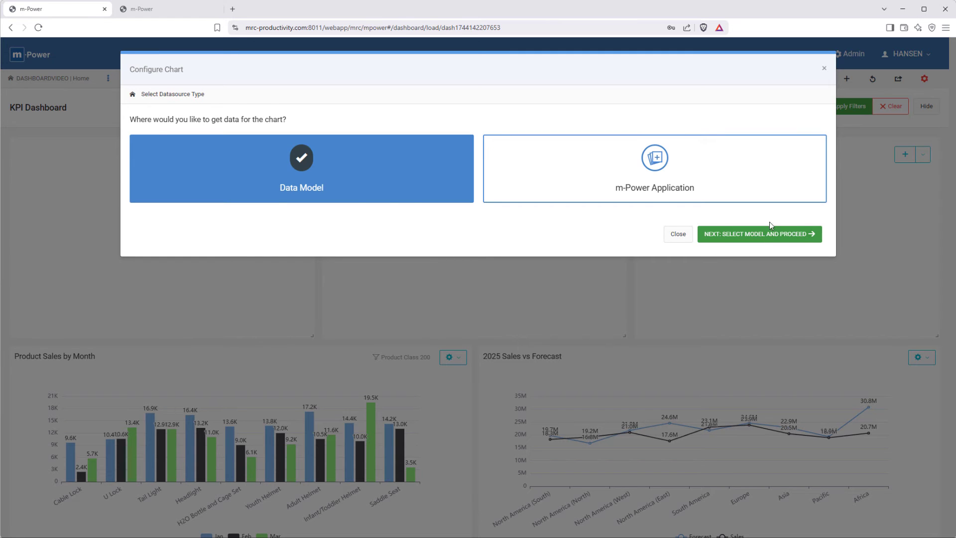
click(769, 235)
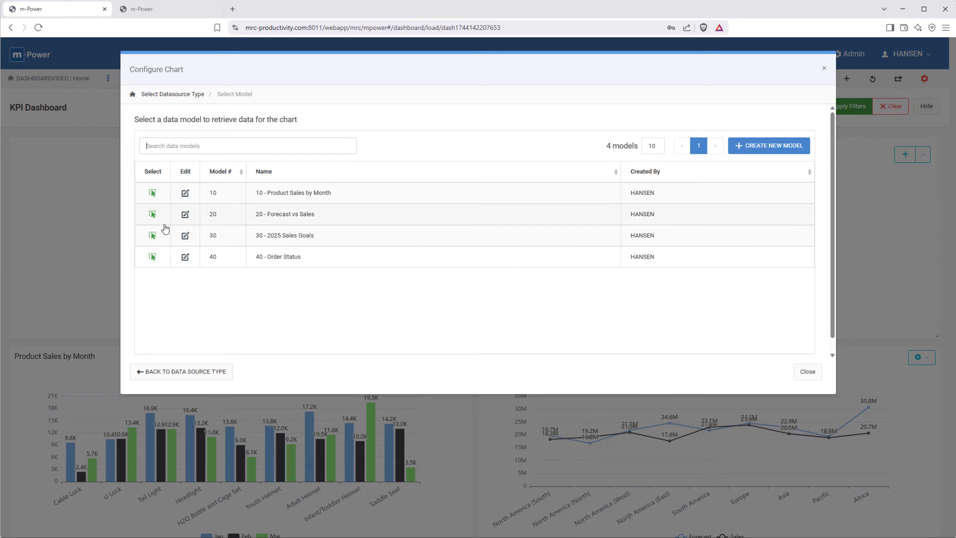
click(152, 235)
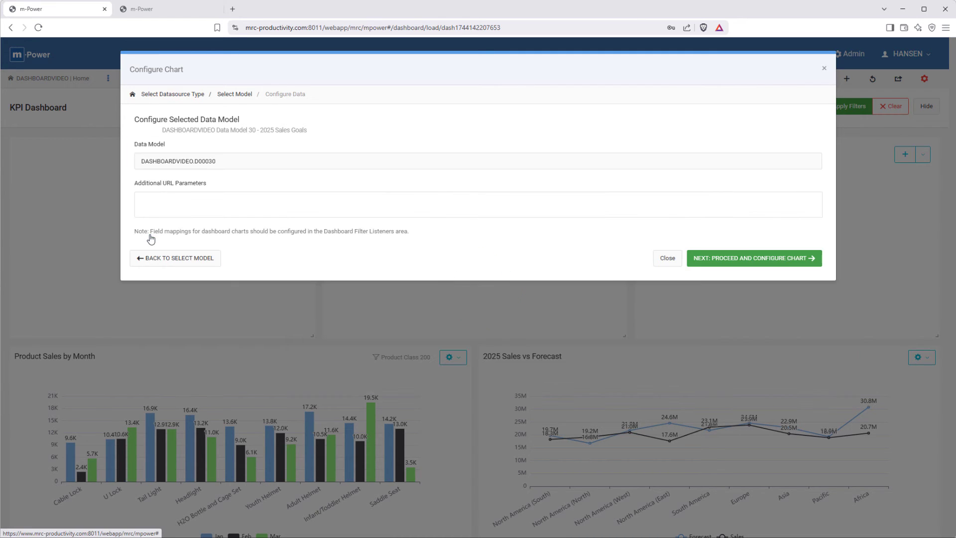
click(715, 258)
Step: Title the chart 2025 Sales Goals, make it a Gauge of Product_forecast and Order_Amount, then preview and finish it
click(243, 122)
text(2025 Sales Goals)
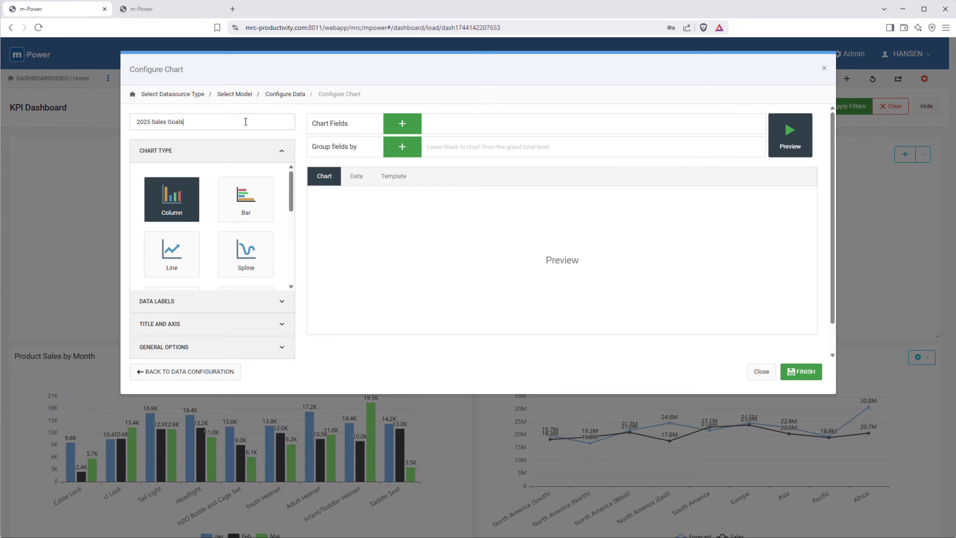
scroll(226, 256, down, 4)
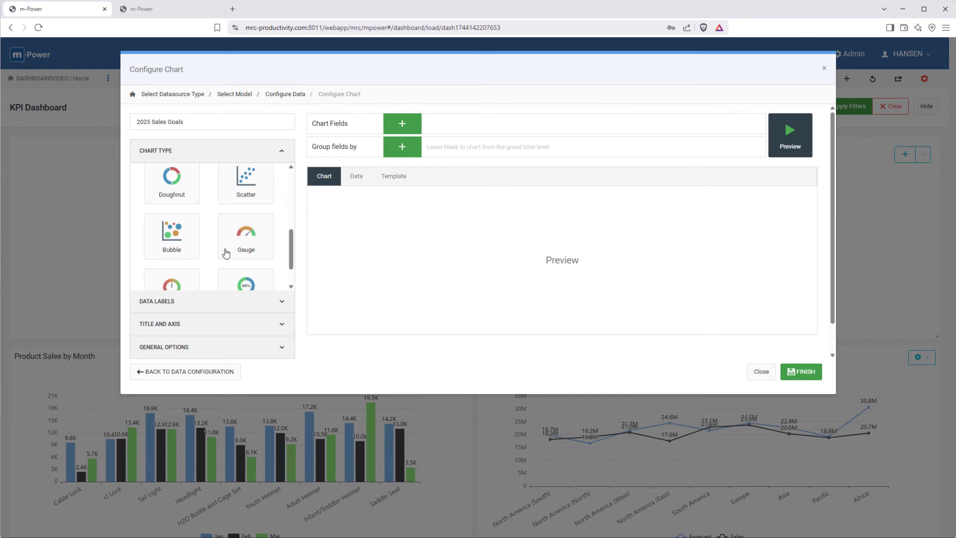
click(237, 236)
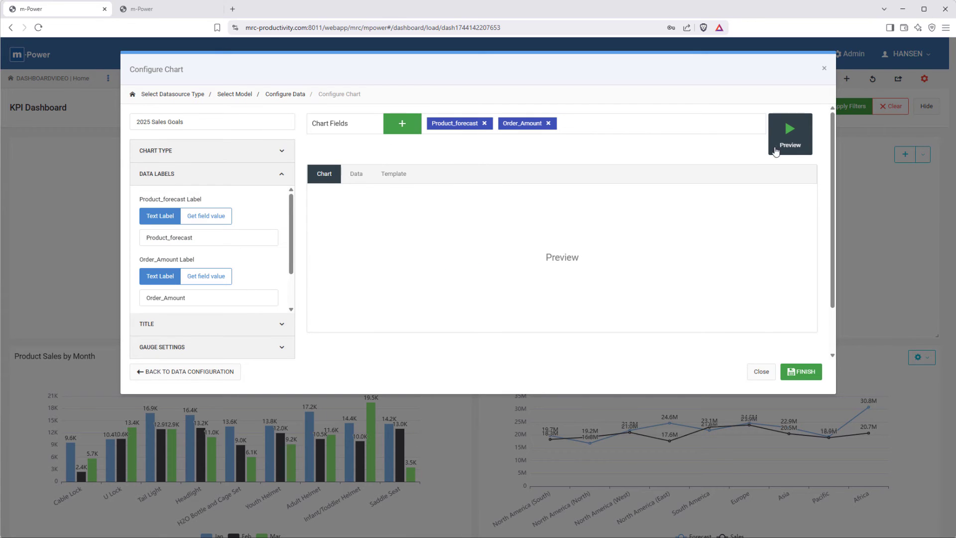
click(799, 140)
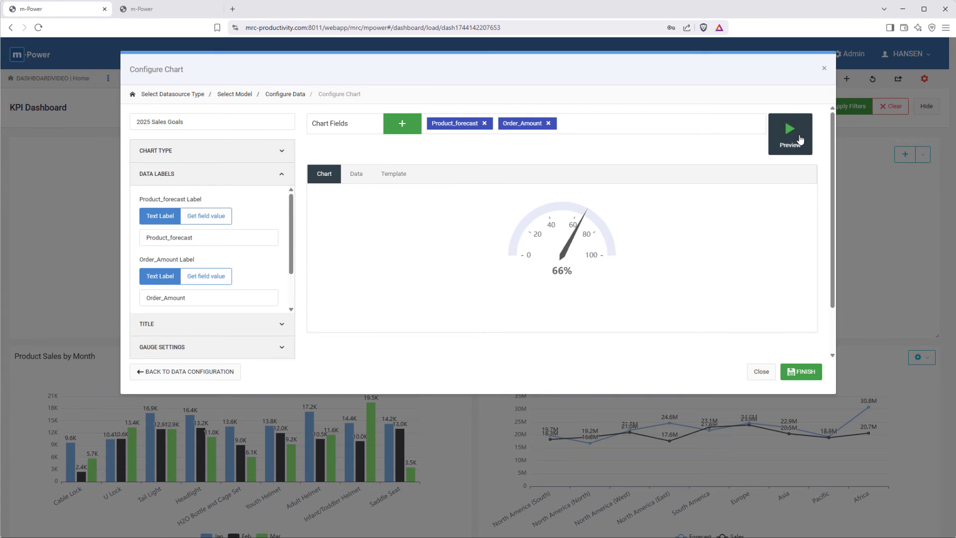
click(807, 377)
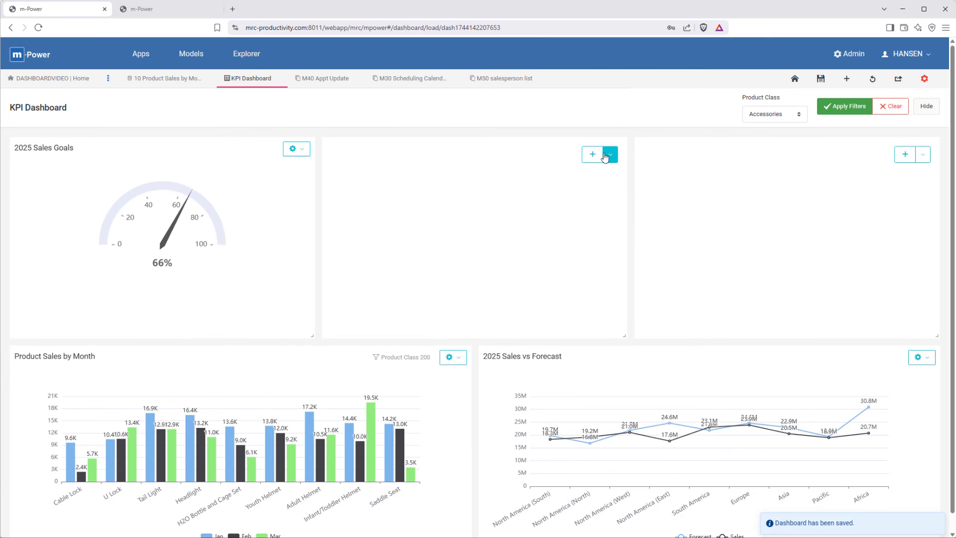
Step: Start a new chart in the middle panel of the upper row, based on the 2025 Sales Goals data model
click(605, 158)
click(593, 160)
click(731, 234)
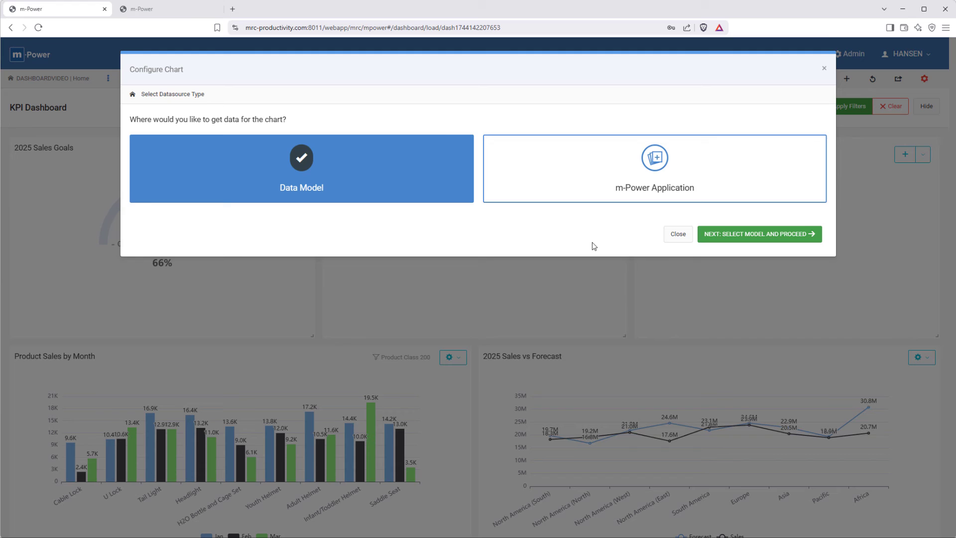
click(725, 238)
click(722, 215)
click(717, 259)
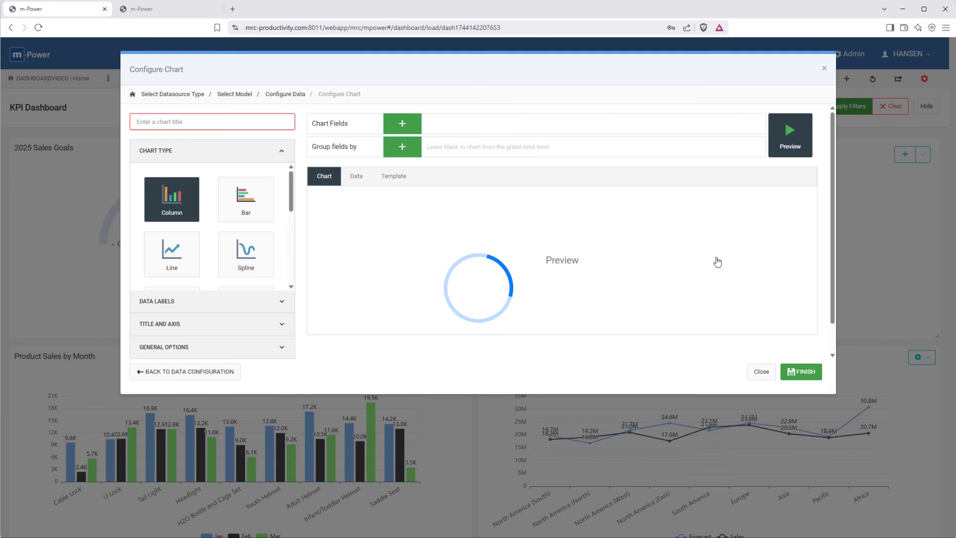
Step: Title the chart 2025 Sales Goals by Product and set its chart type to Speedometer
click(264, 124)
text(2025 Sales Goals by Product)
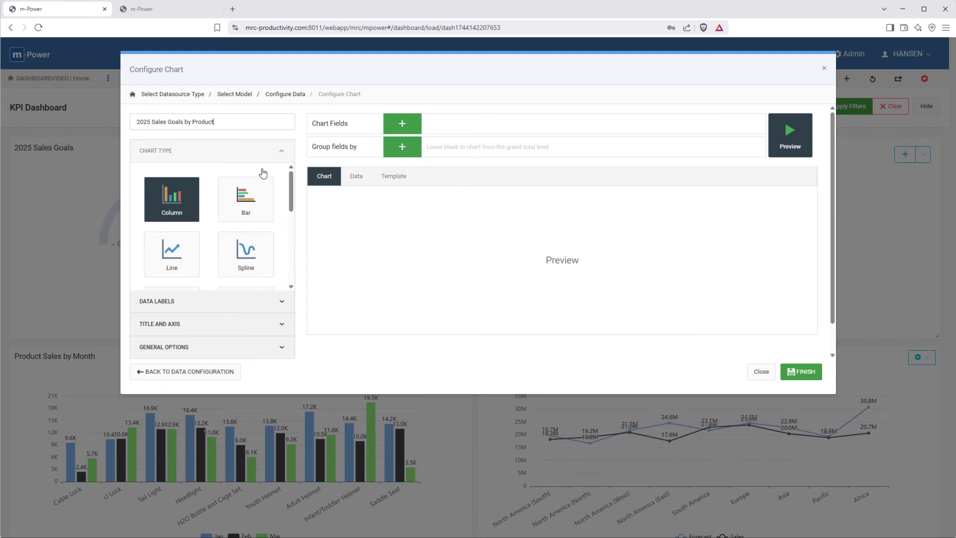
scroll(256, 203, down, 5)
click(172, 249)
Step: Add Product_forecast and Order_Amount as the speedometer's chart fields, preview the chart, and finish it
click(402, 124)
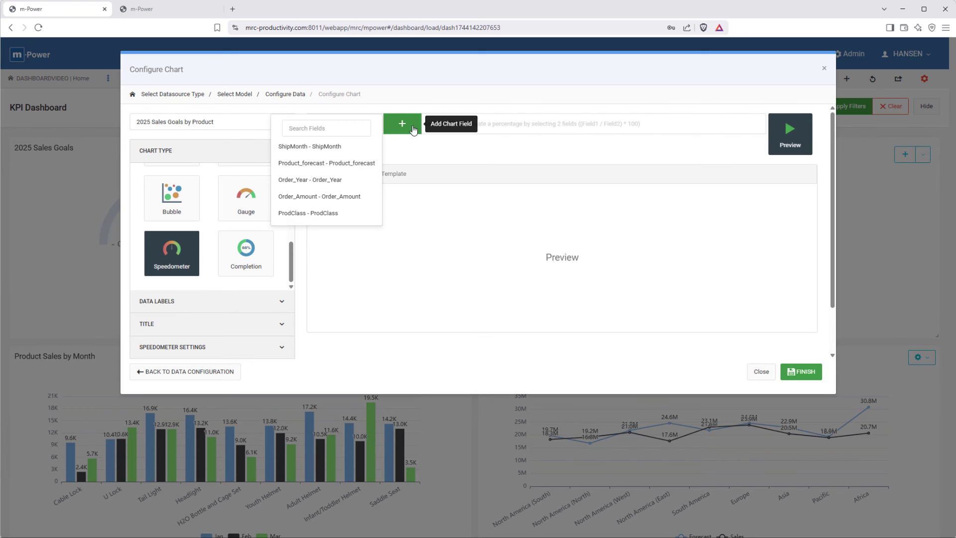
click(415, 160)
click(402, 132)
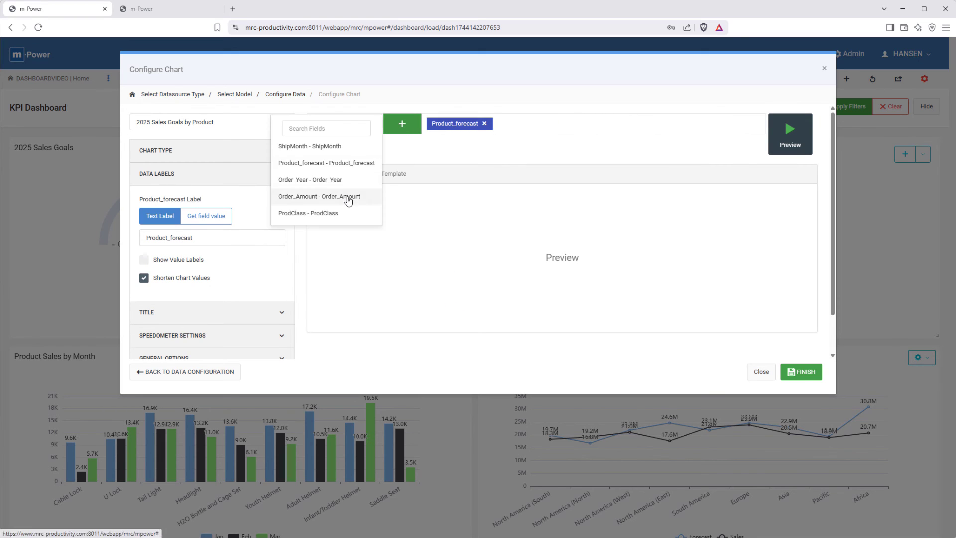
click(348, 197)
click(783, 140)
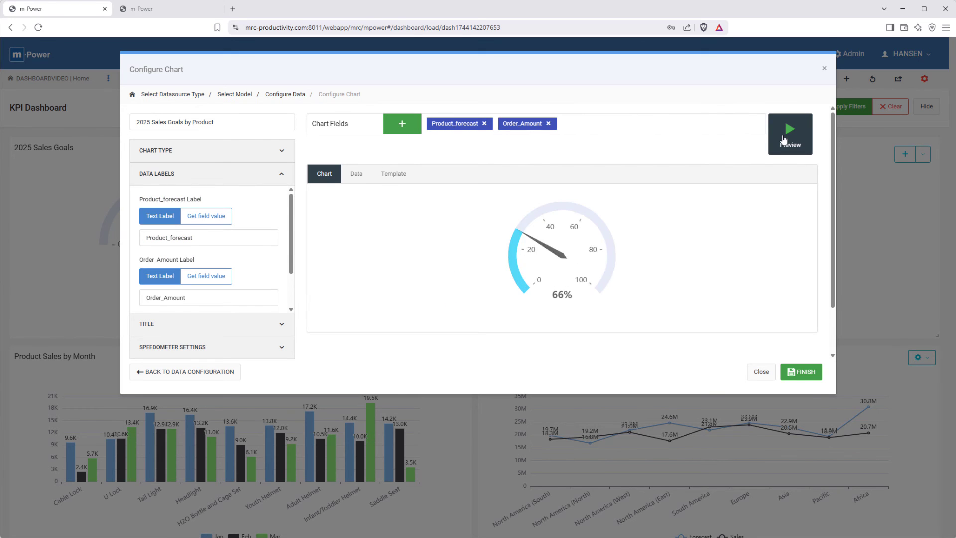
click(790, 376)
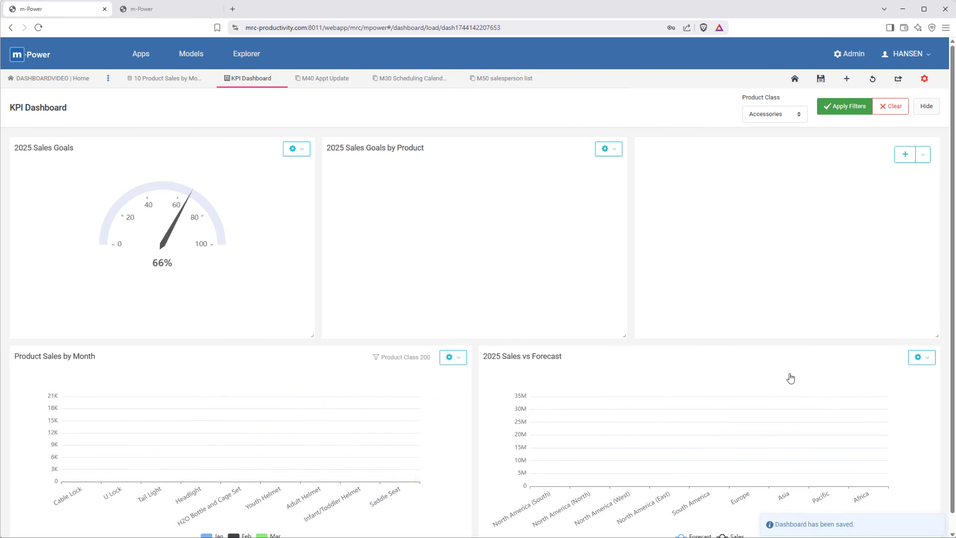
Step: Start a new chart in the empty panel of the upper row, based on the Order Status data model
click(905, 155)
click(710, 196)
click(765, 232)
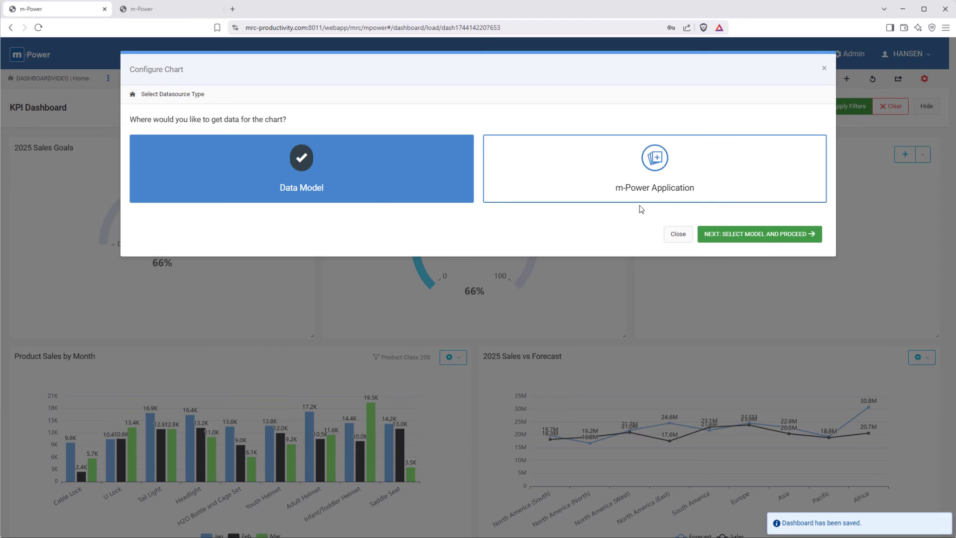
click(724, 234)
click(153, 258)
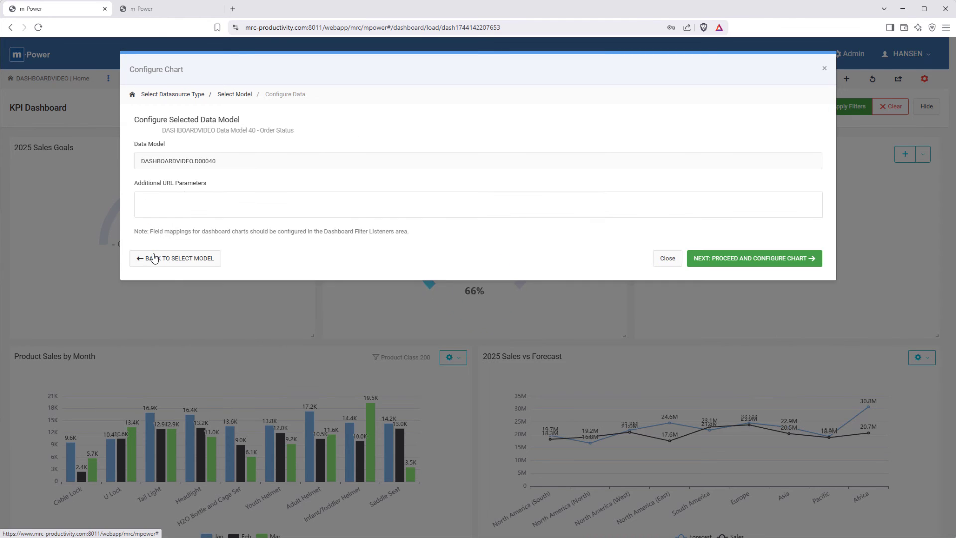
click(746, 257)
Step: Title the chart Order Status, make it a Pie, and chart the Count field grouped by Order_Status
text(Order ST)
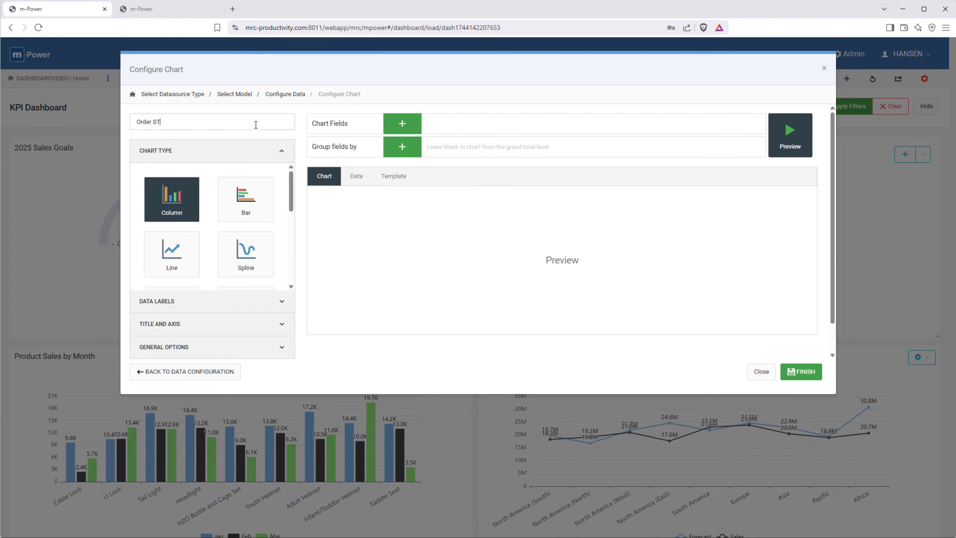
scroll(247, 219, down, 2)
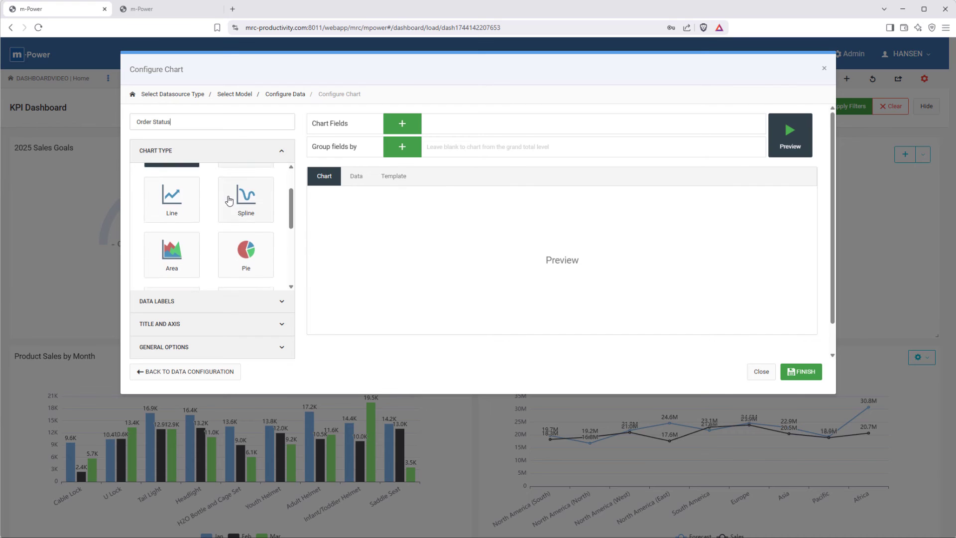
click(248, 217)
click(397, 126)
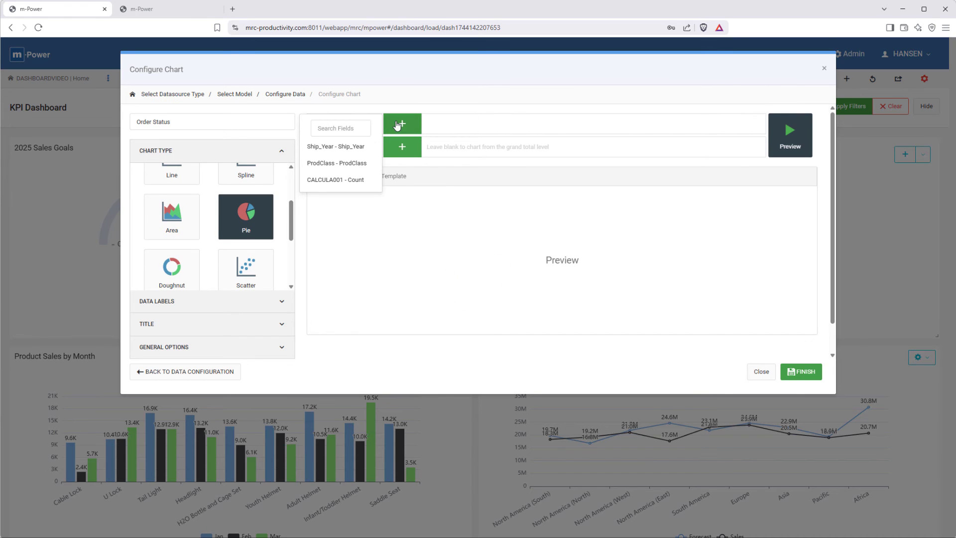
click(348, 181)
click(402, 146)
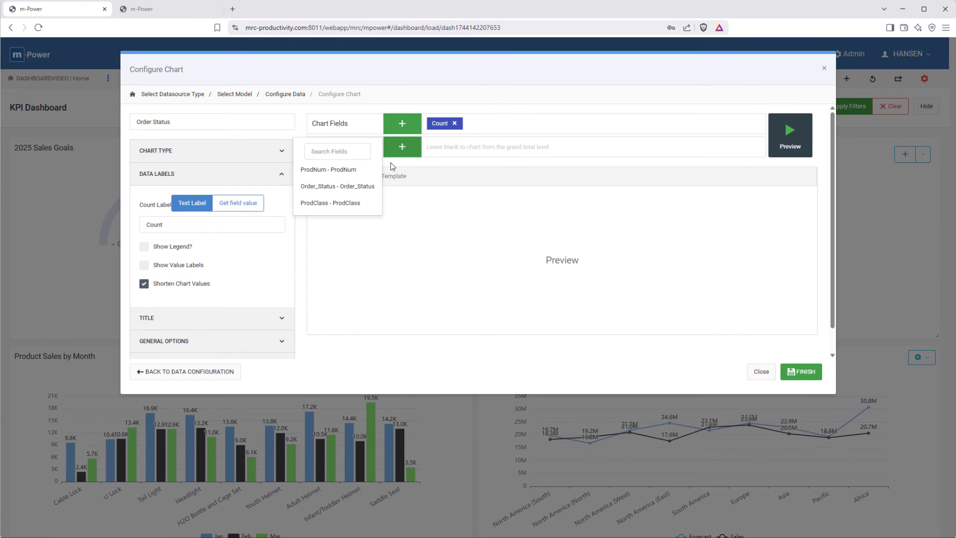
click(375, 189)
Step: Turn on the legend and value labels for the Order Status pie chart and finish it
click(144, 247)
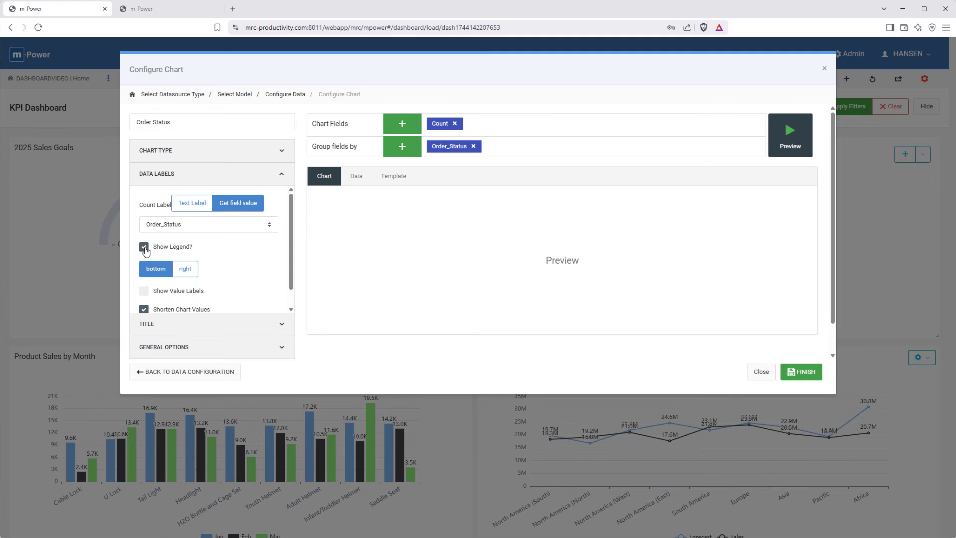
click(146, 292)
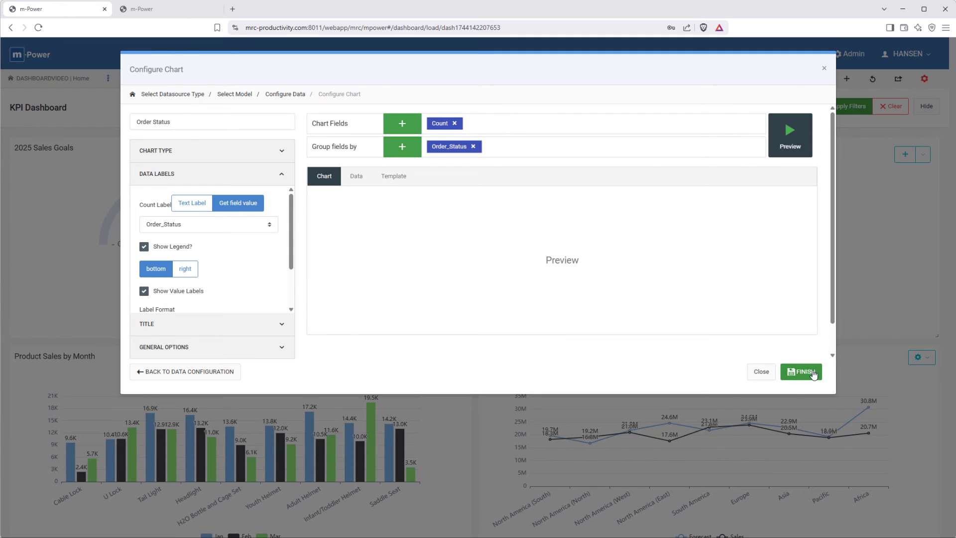
click(813, 374)
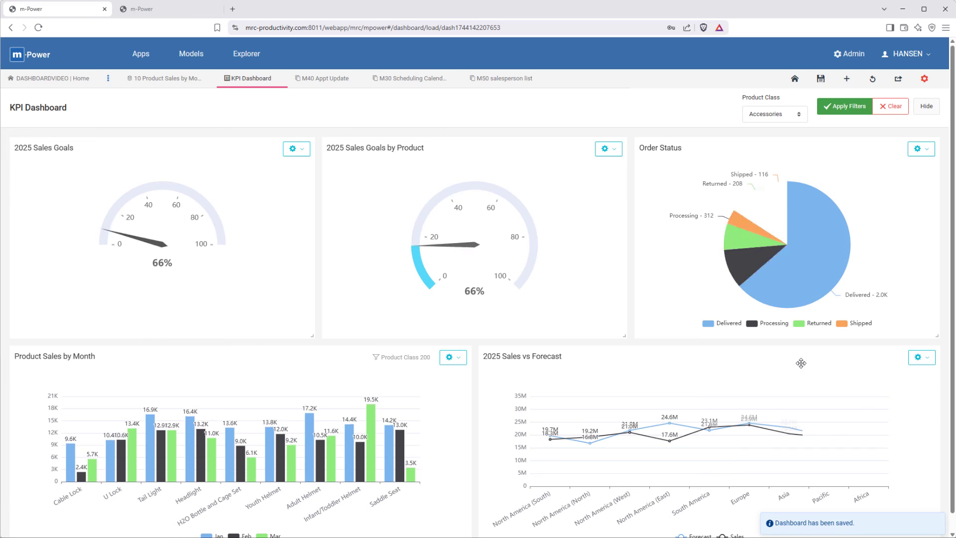
Step: Edit the Product Class dashboard filter to add 2025 Sales Goals by Product as a listener mapped to ProdClass
click(924, 79)
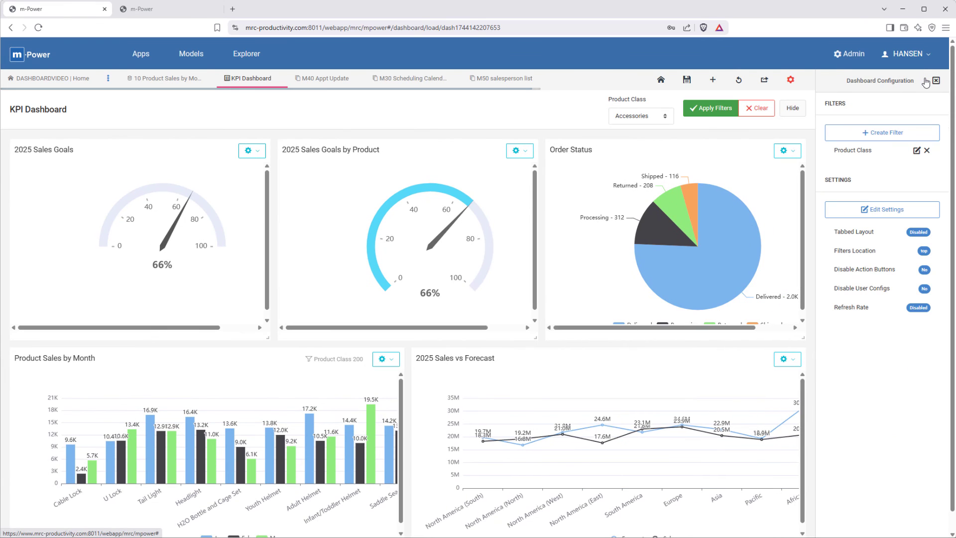
click(917, 150)
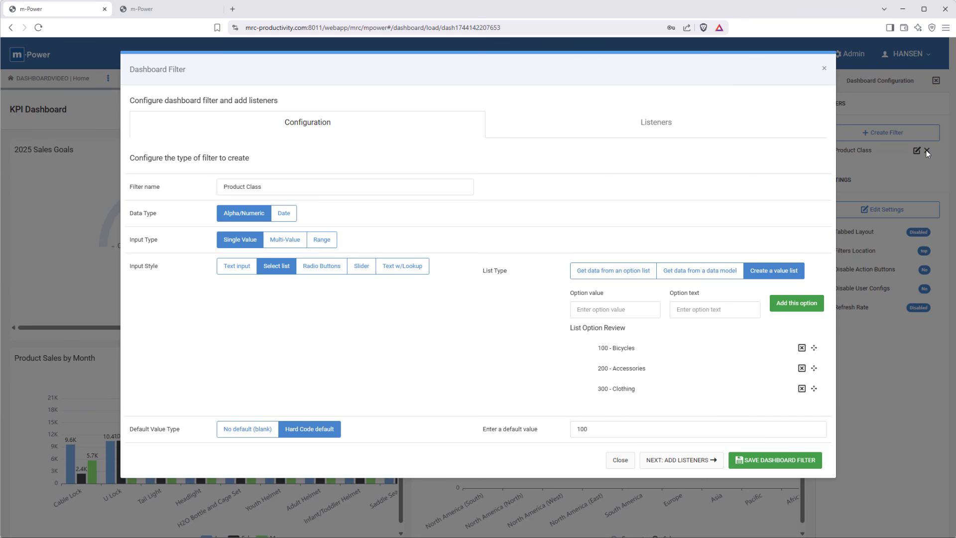
click(657, 124)
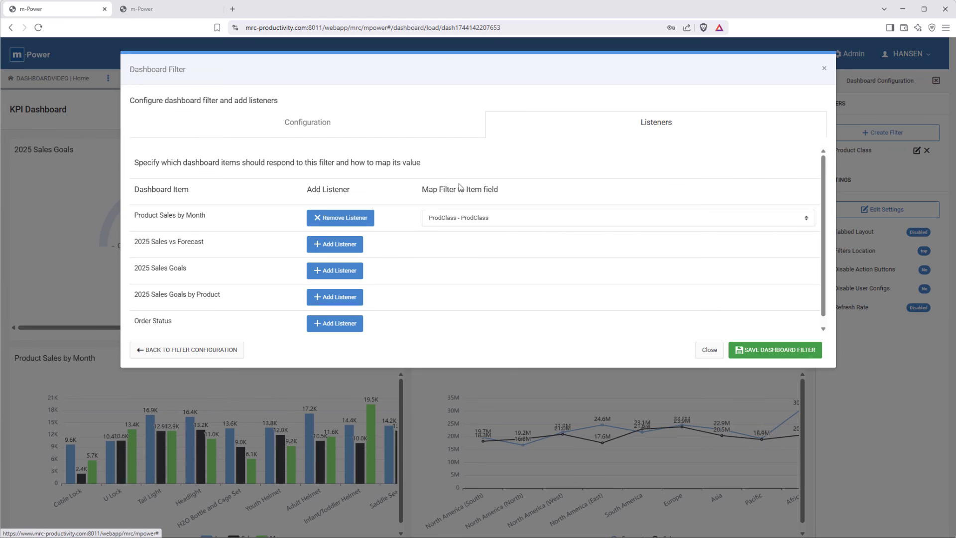
click(323, 294)
click(457, 297)
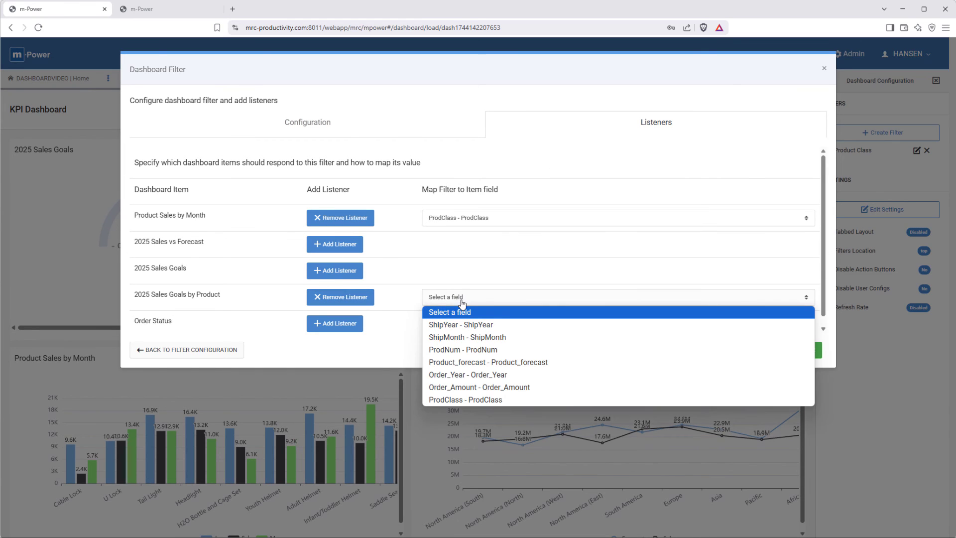
click(472, 400)
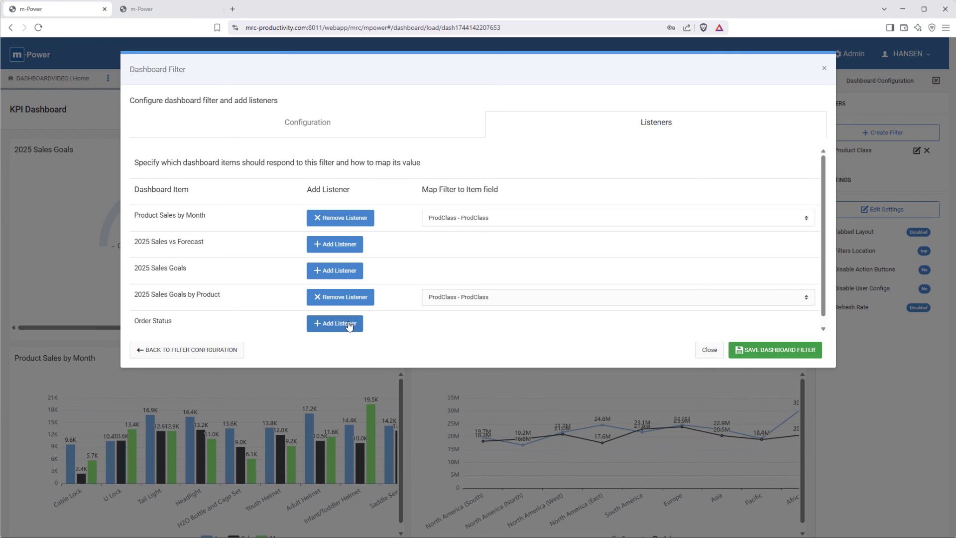
Step: Add Order Status as a filter listener mapped to ProdClass and save the dashboard filter
click(350, 323)
click(436, 325)
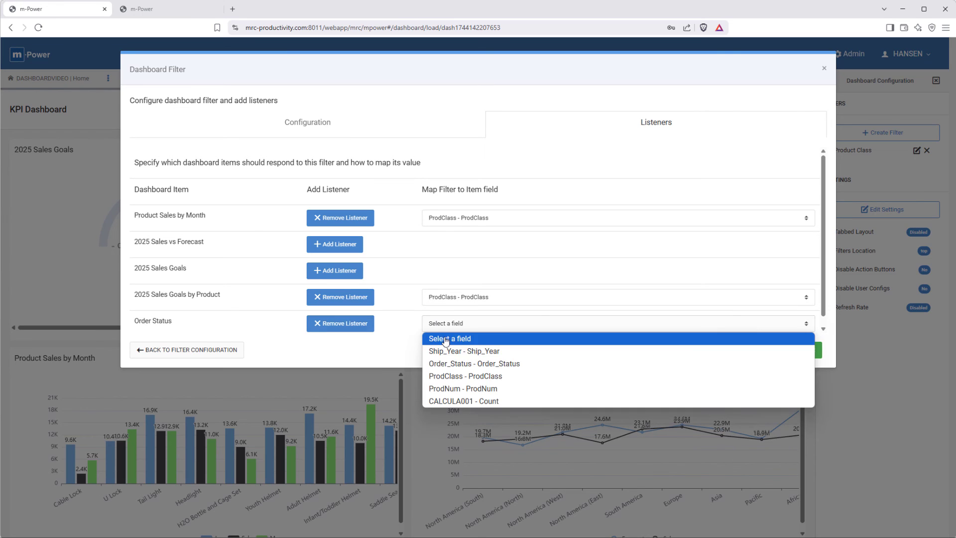
click(464, 377)
click(801, 351)
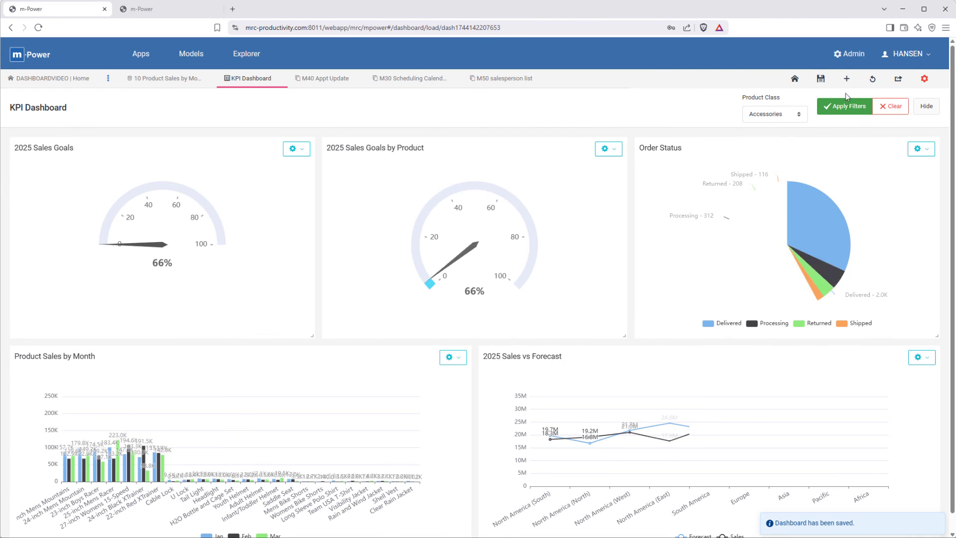
Step: Apply the Product Class filter to the dashboard with Bicycles, followed by Clothing, to check the listening charts
click(780, 116)
click(774, 143)
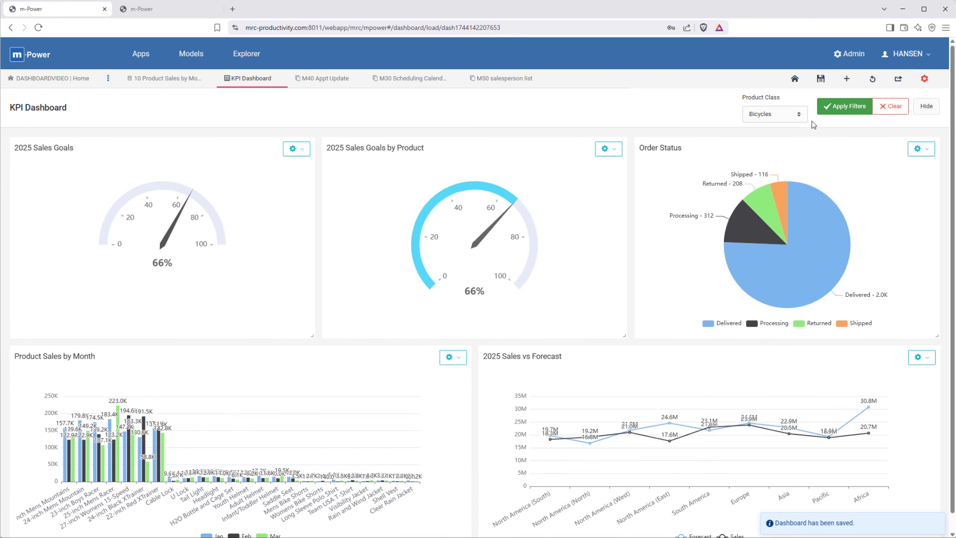
click(833, 115)
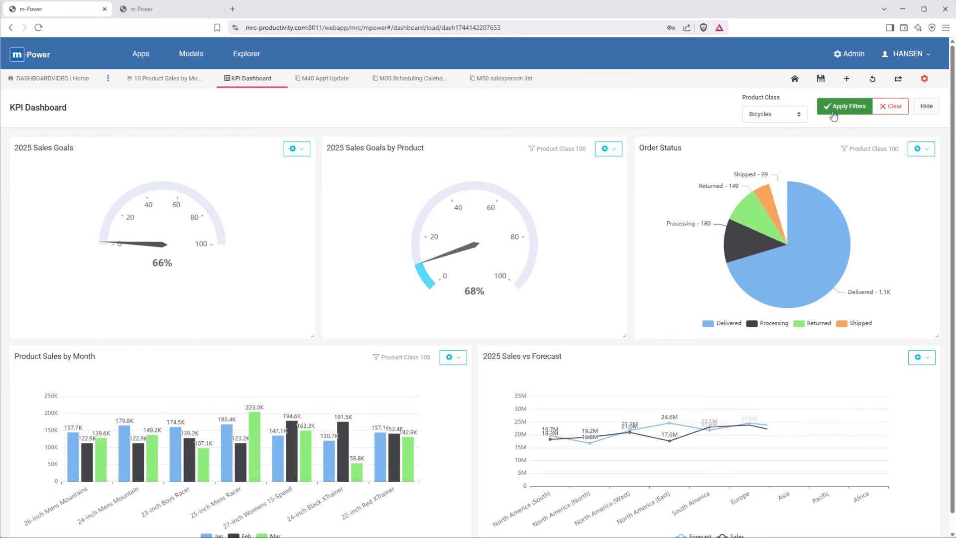
click(785, 122)
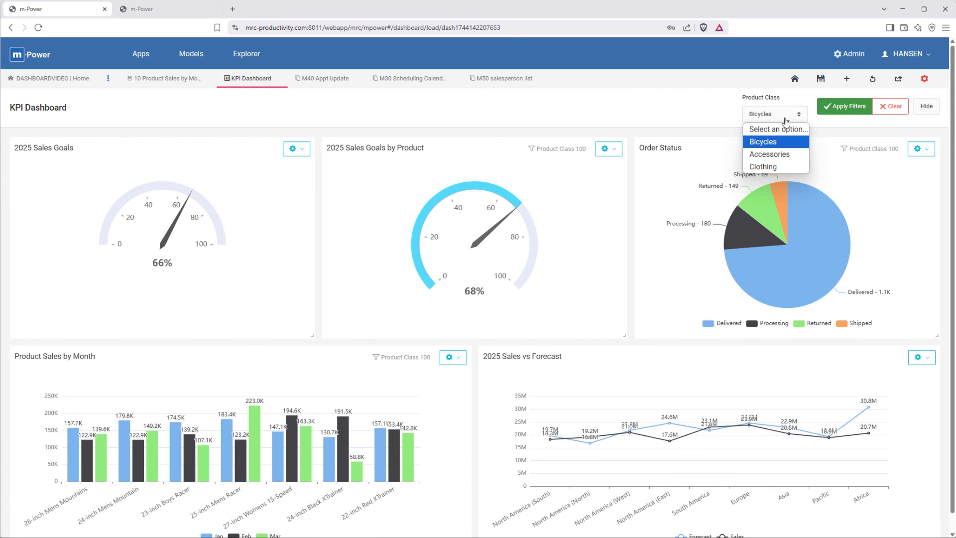
click(769, 169)
click(844, 111)
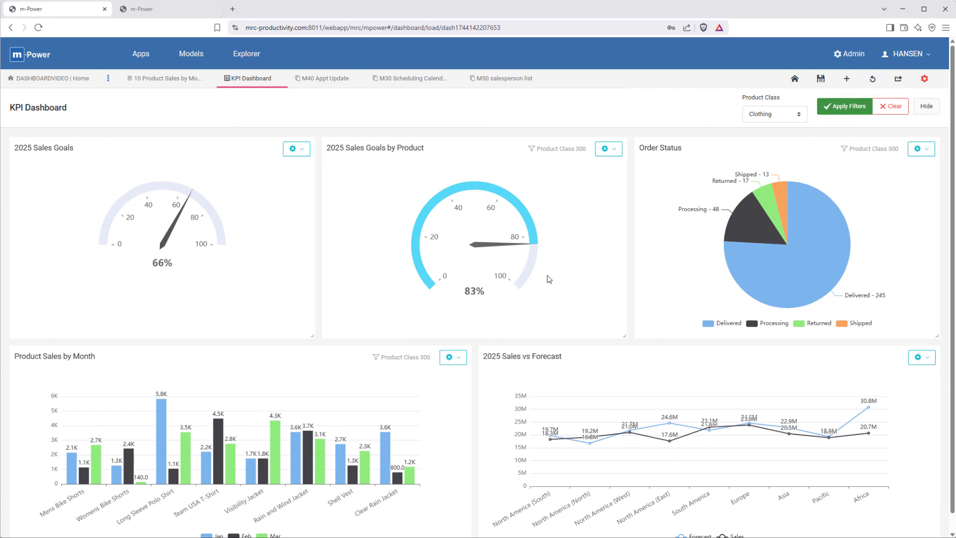
Step: Review the Product Sales by Month chart's configuration, including its model selection and data settings, and close it without changes
click(448, 359)
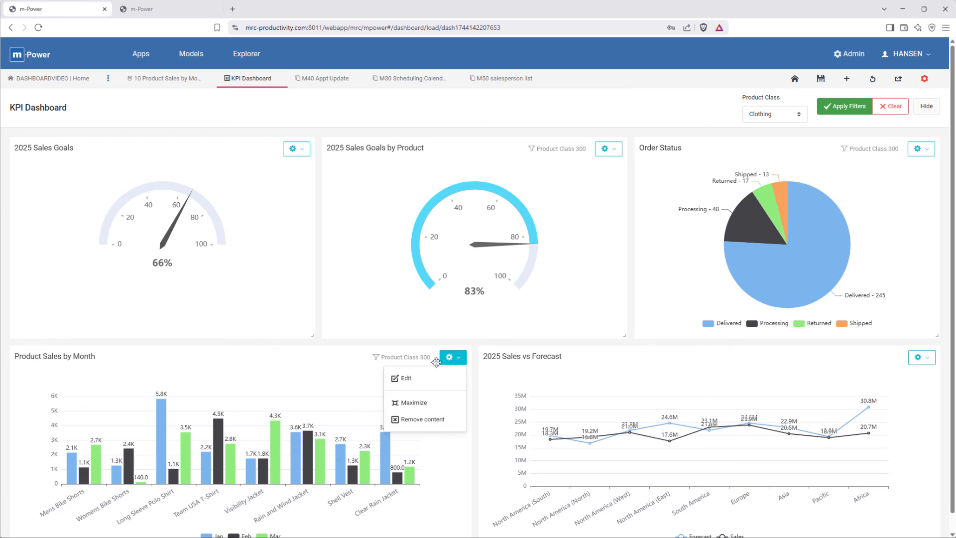
click(404, 379)
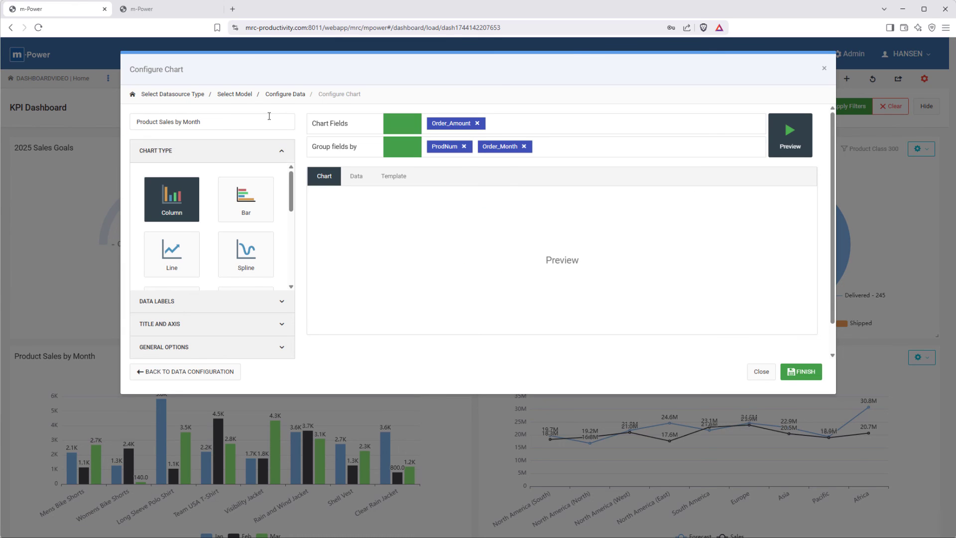
click(231, 95)
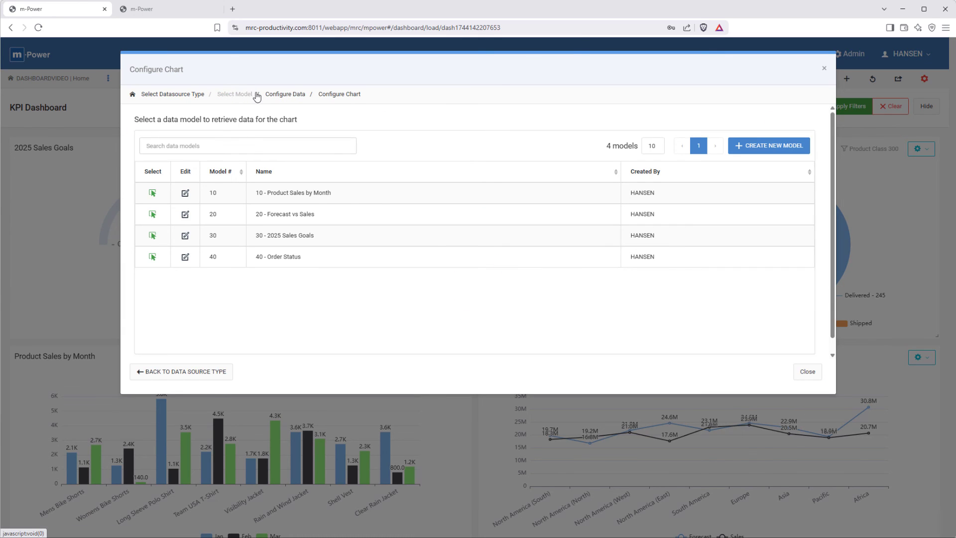
click(278, 94)
click(824, 68)
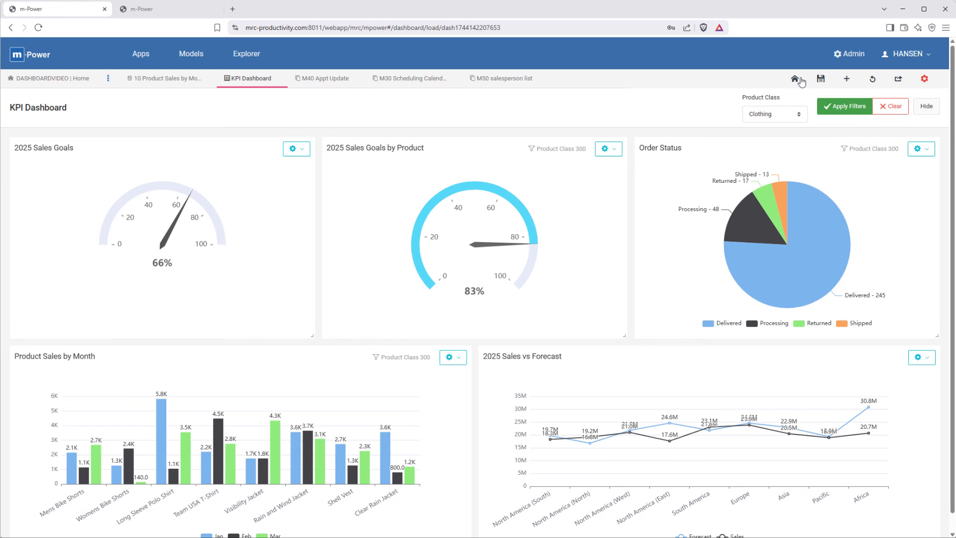
Step: Copy the KPI Dashboard's share link and open it in a new browser tab
click(898, 79)
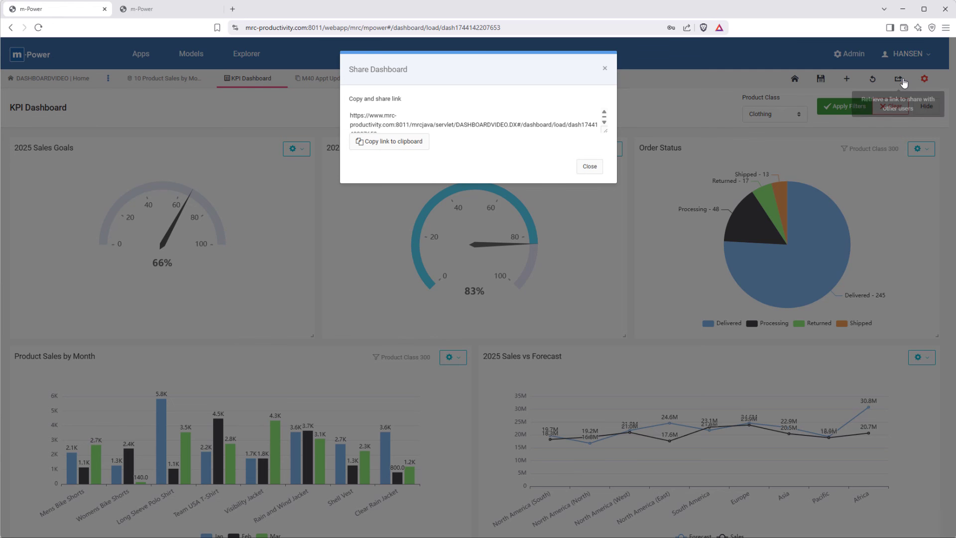
click(373, 142)
click(232, 13)
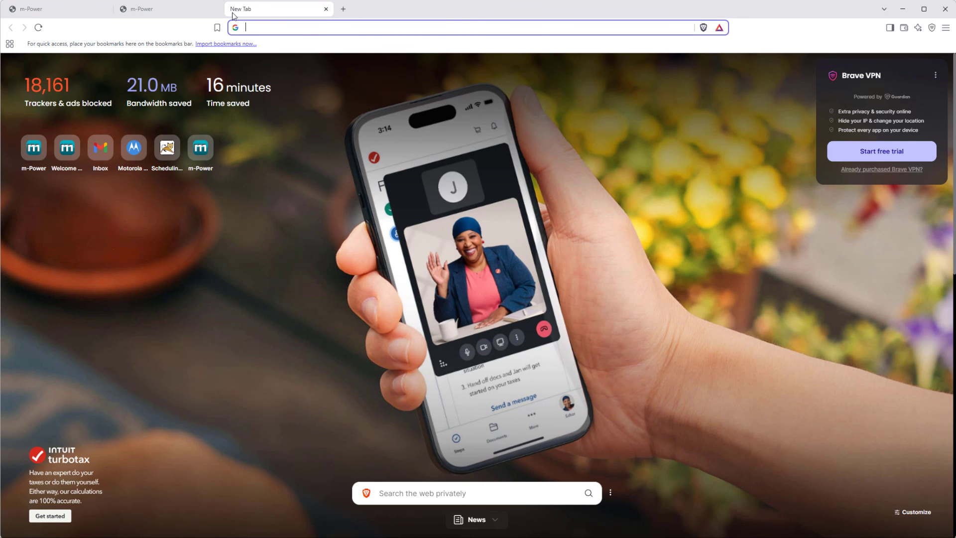
key(ctrl+v)
key(Return)
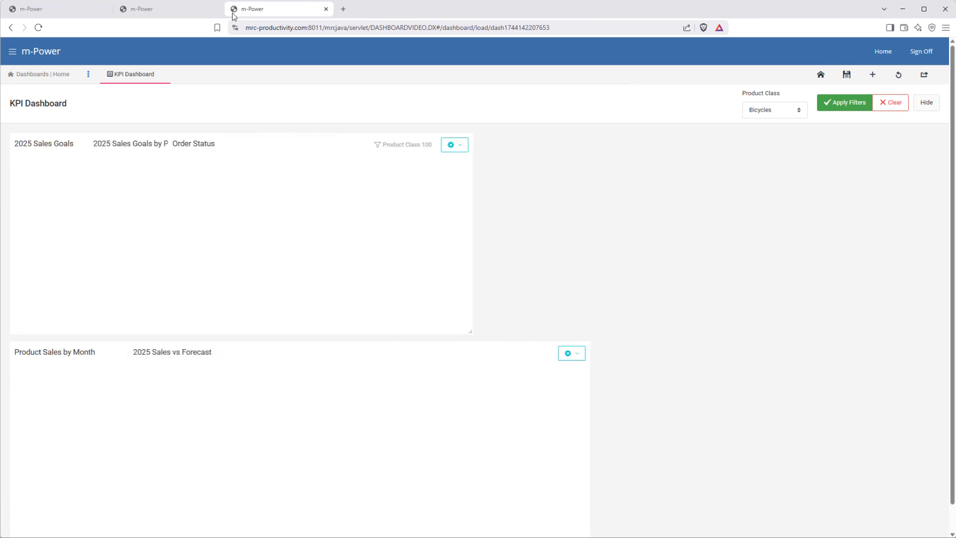